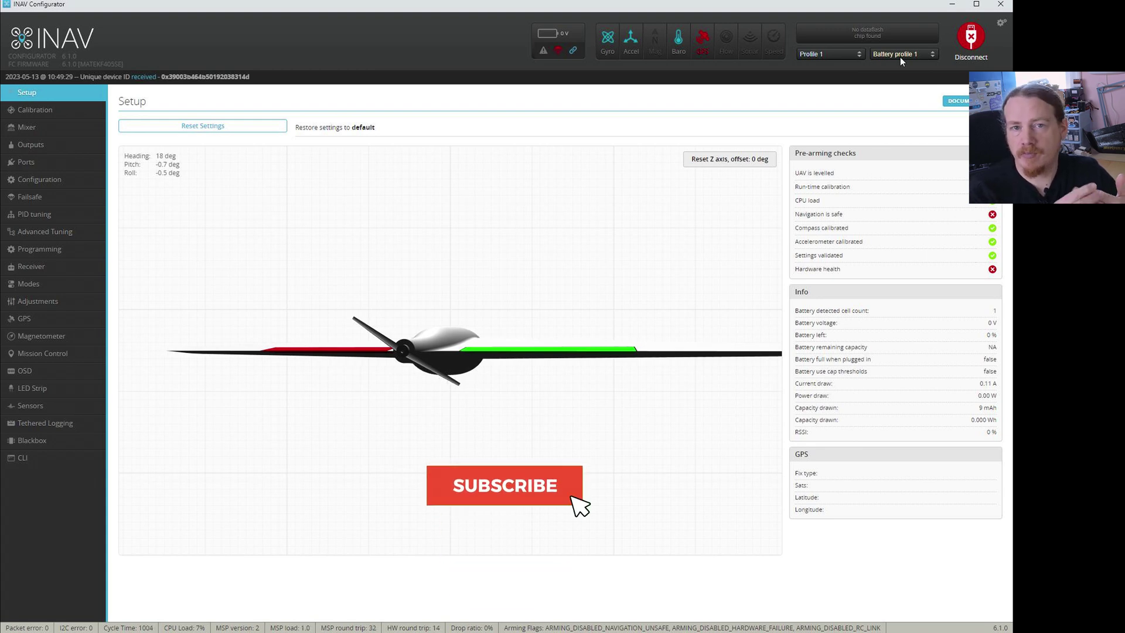
Step: Keep Profile 1 and Battery profile 1 selected, then bring up Configuration's Battery Settings
left_click(859, 54)
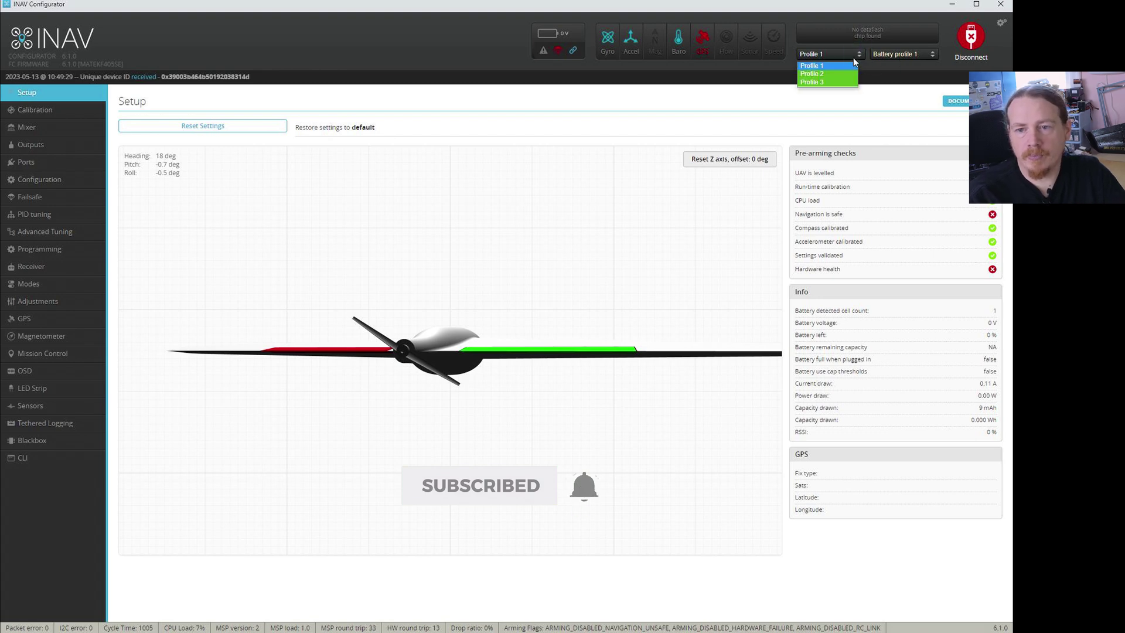
left_click(899, 67)
left_click(924, 54)
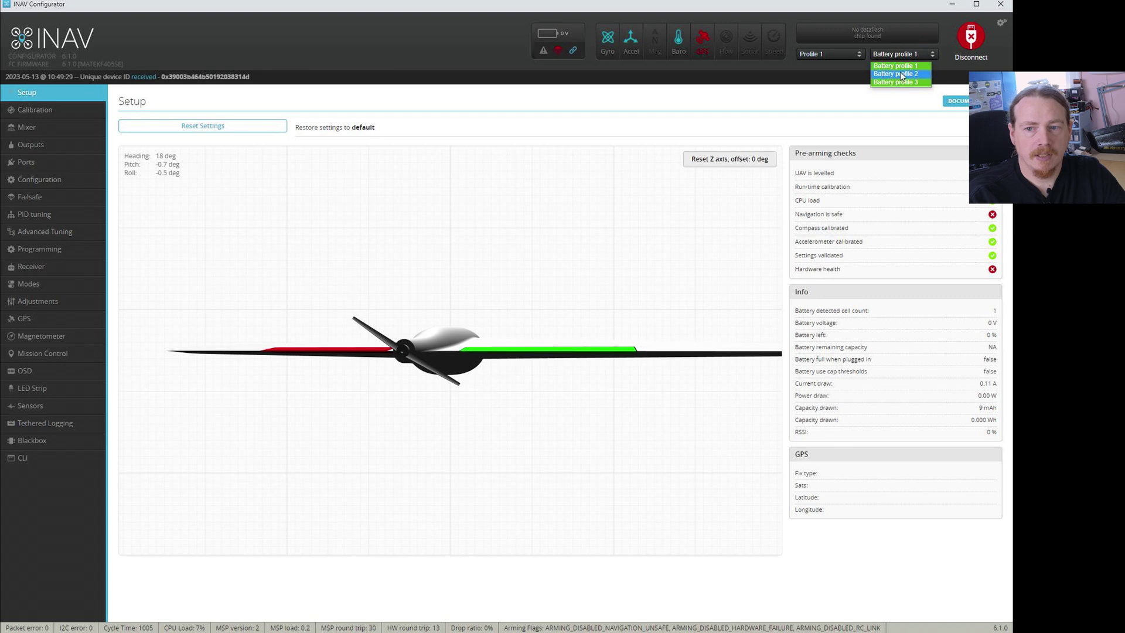
left_click(828, 57)
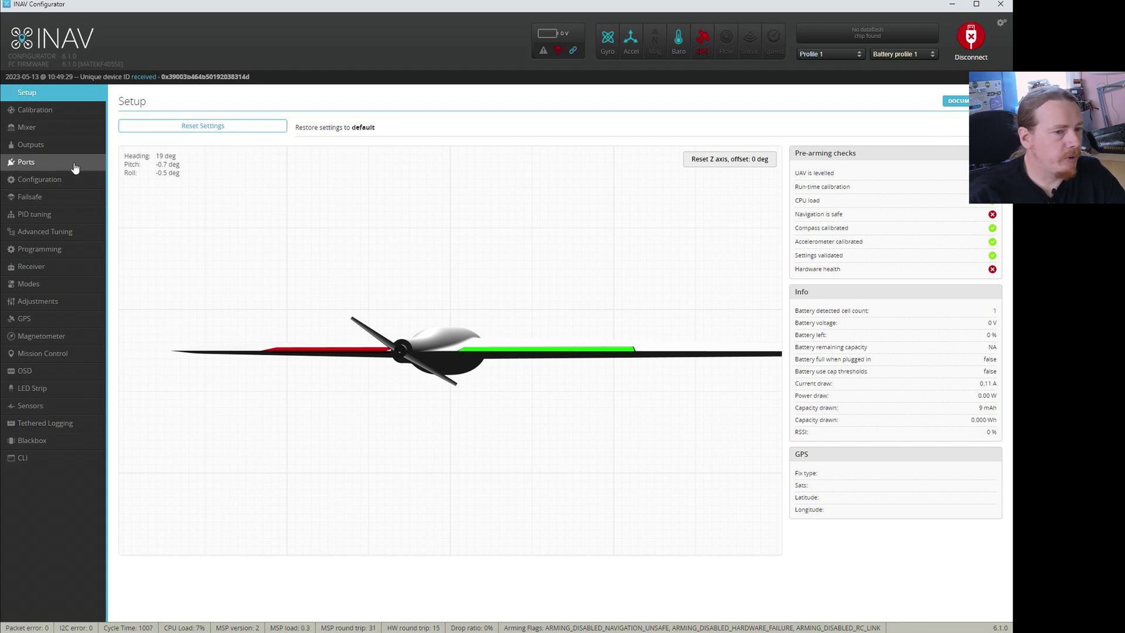
left_click(69, 181)
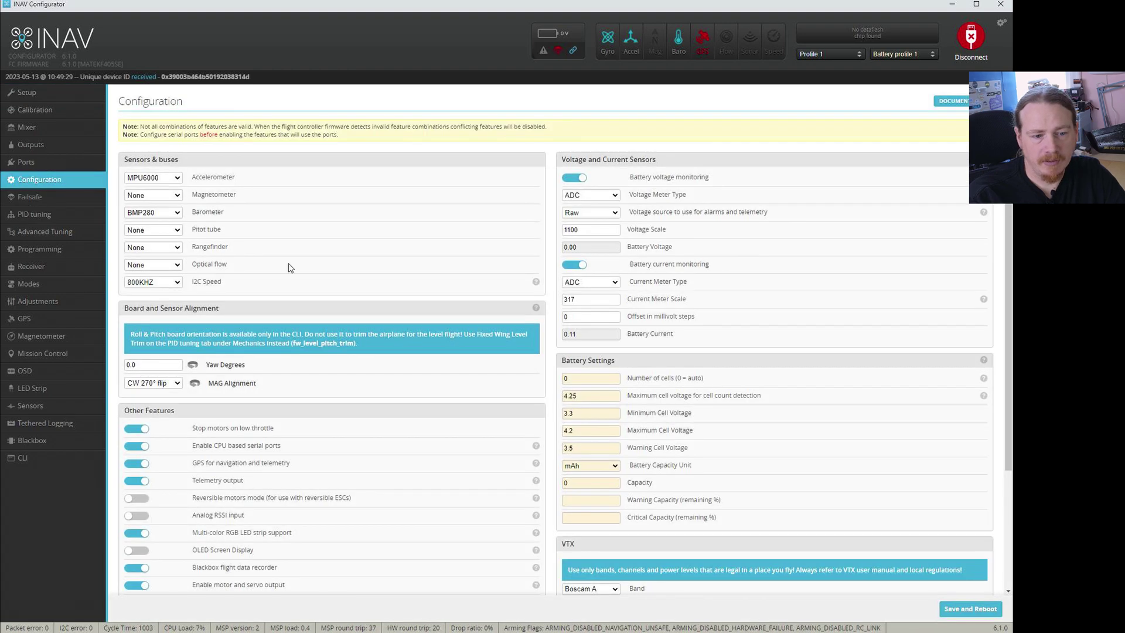
scroll(578, 256, "down", 3)
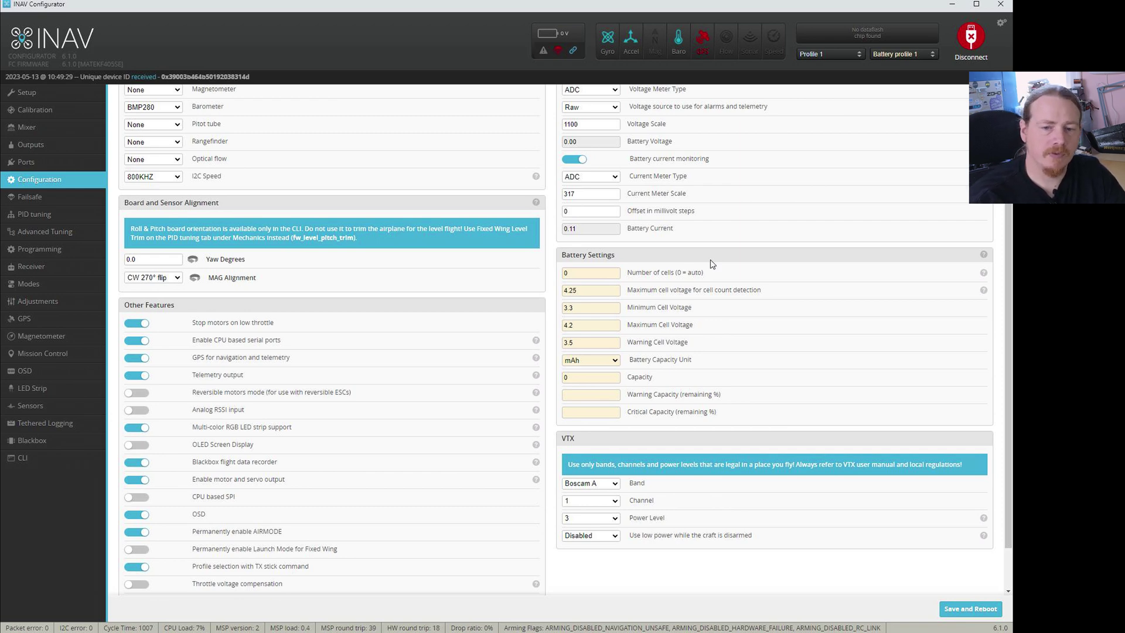
Step: Enter 4 for Number of cells and 1800 mAh Capacity, then set 35% warning and 30% critical
double_click(567, 272)
type("4")
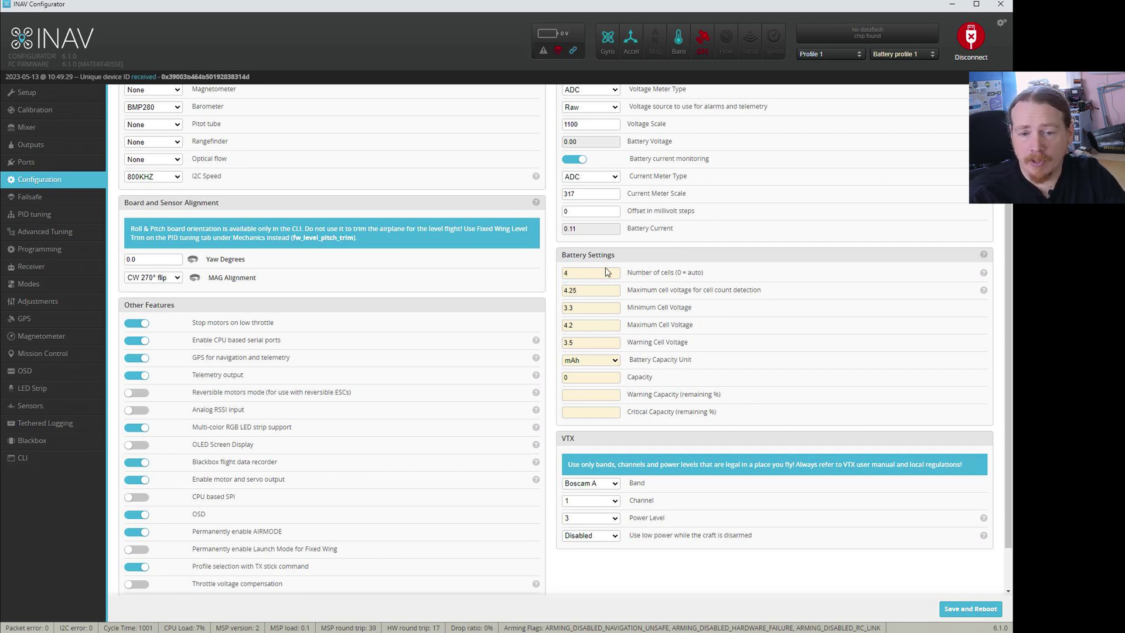
double_click(571, 377)
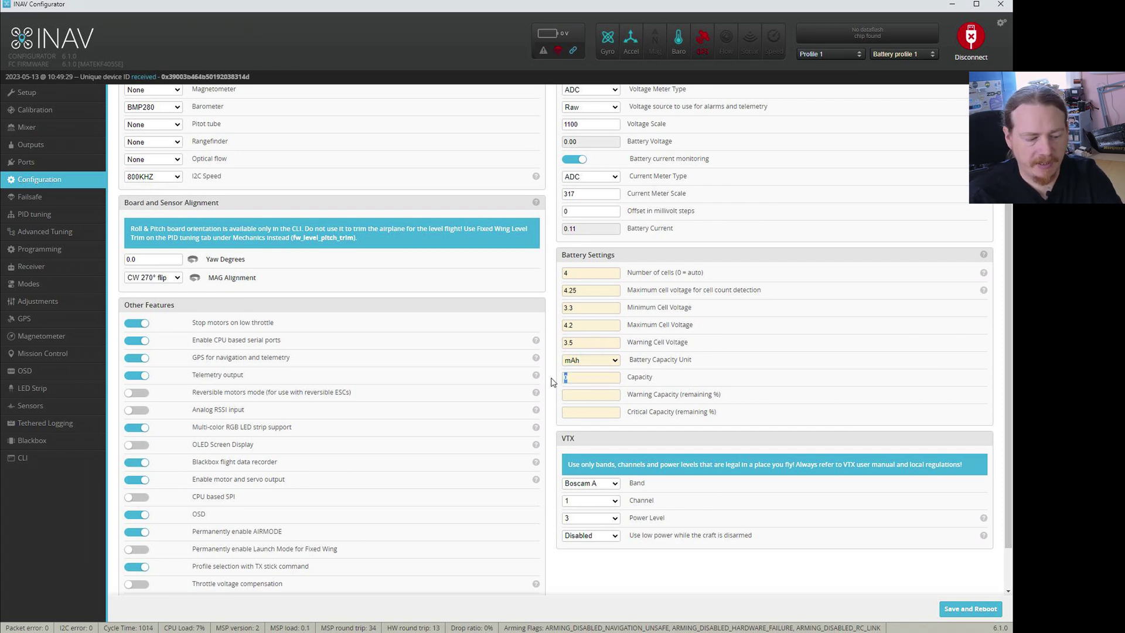
type("1800")
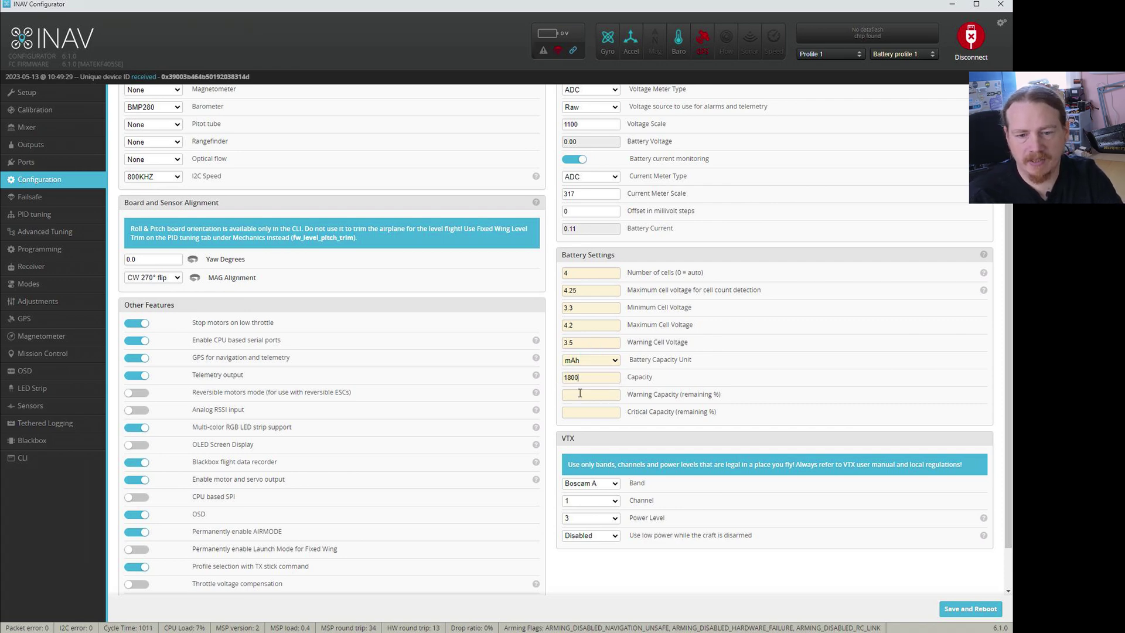
left_click(598, 399)
left_click(594, 395)
left_click(579, 414)
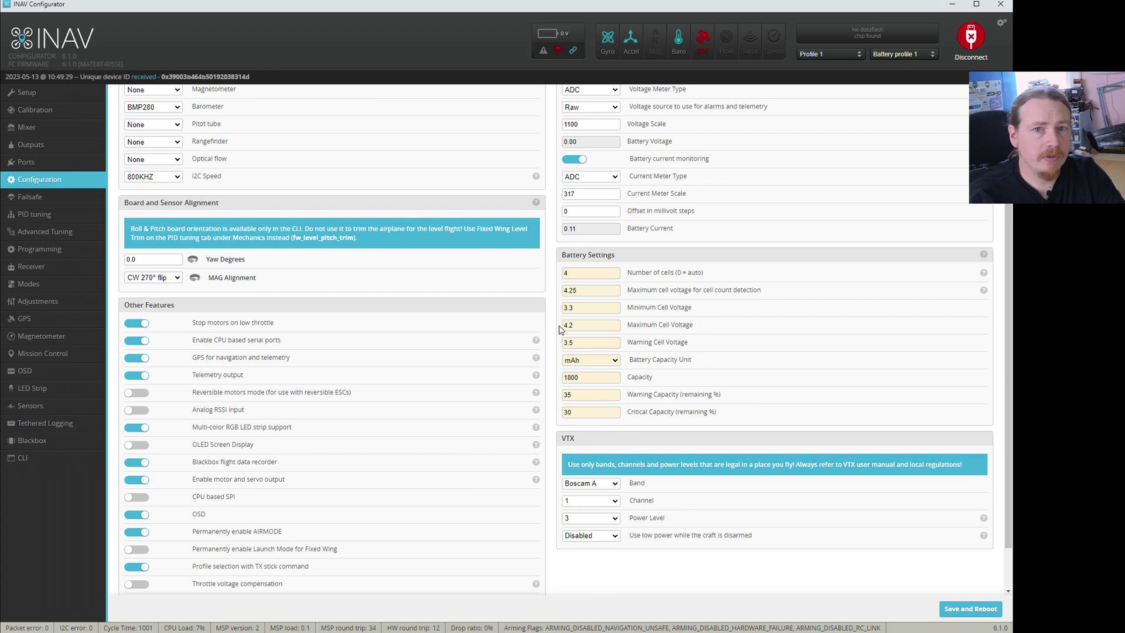
Step: Save and reboot with the new battery settings, then go to the Advanced Tuning page
left_click(986, 609)
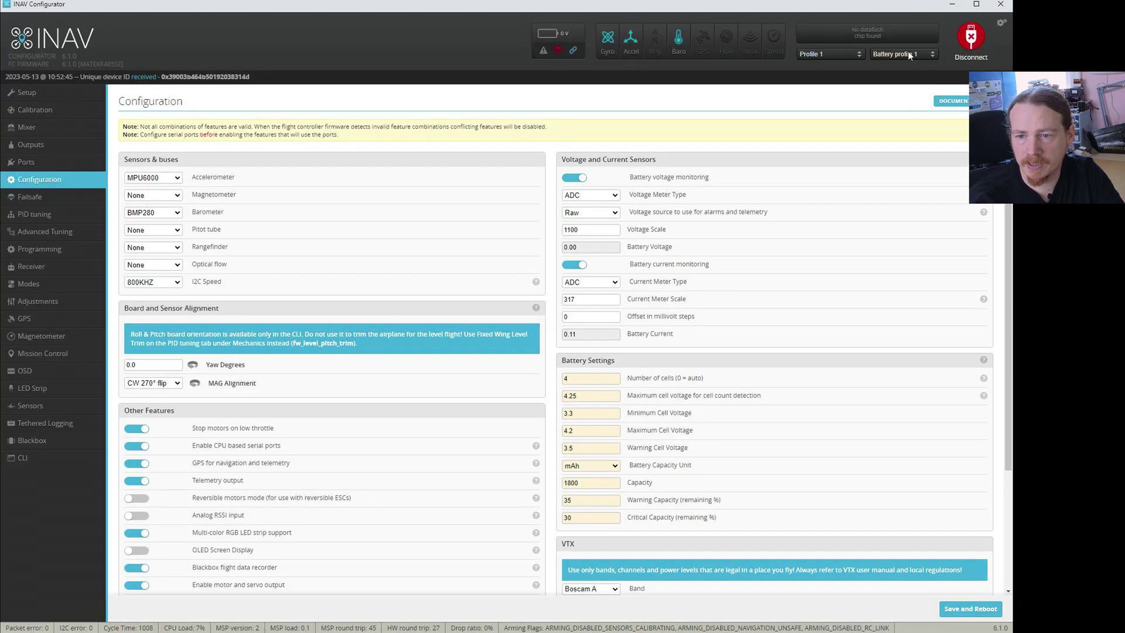
left_click(40, 236)
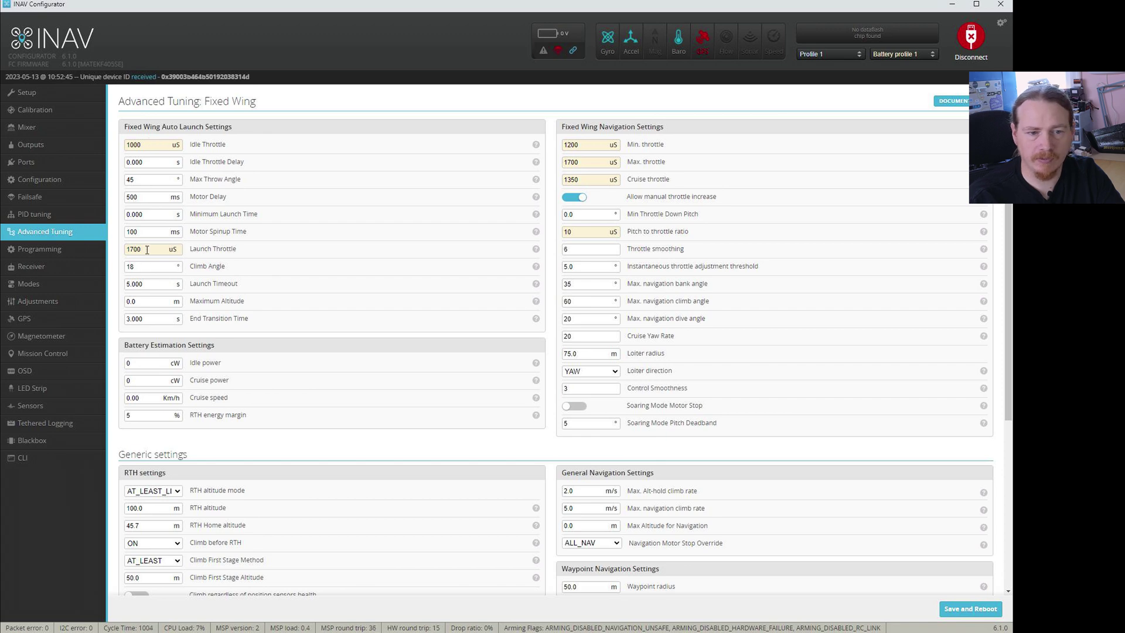
scroll(460, 237, "down", 3)
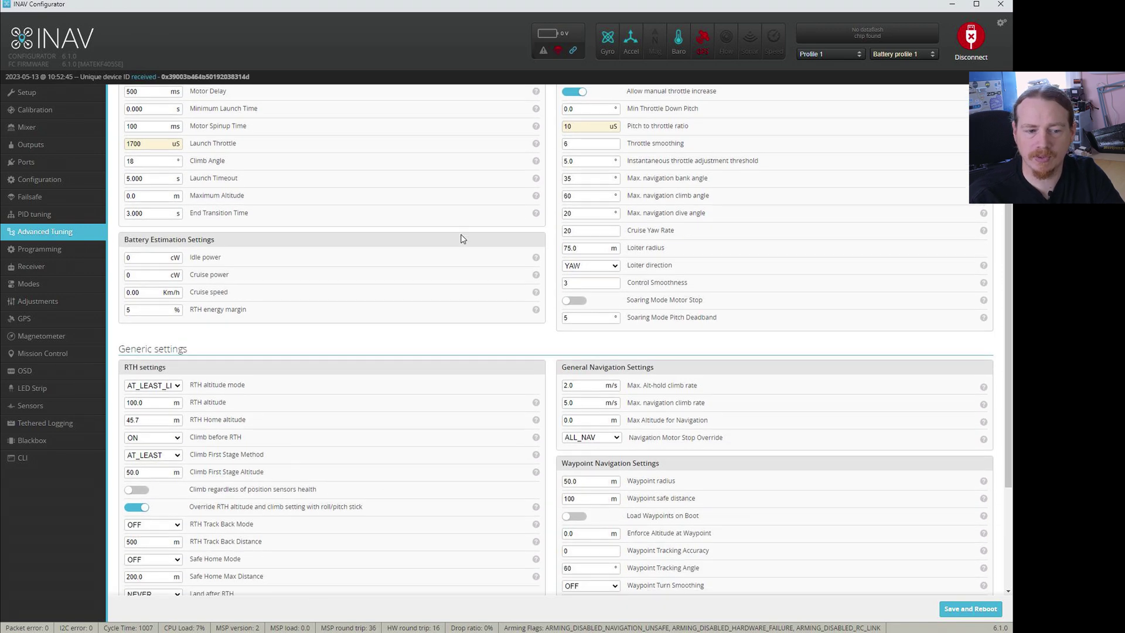
scroll(743, 189, "down", 2)
scroll(739, 191, "up", 5)
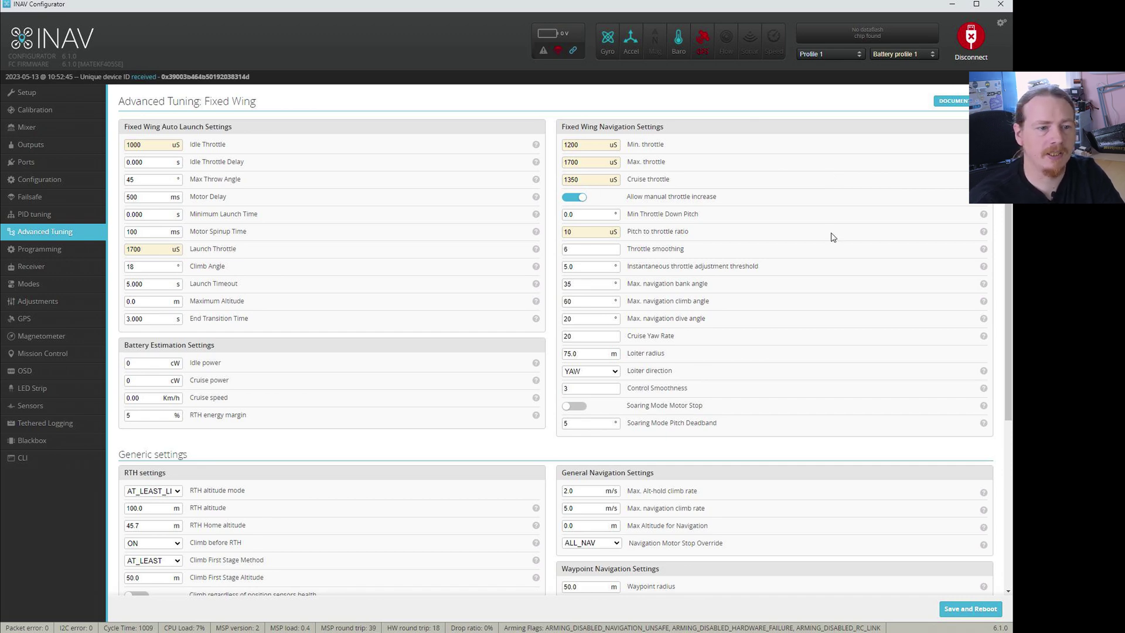
Step: Run 'diff all' in the CLI and scroll through the profile and battery_profile sections
left_click(33, 462)
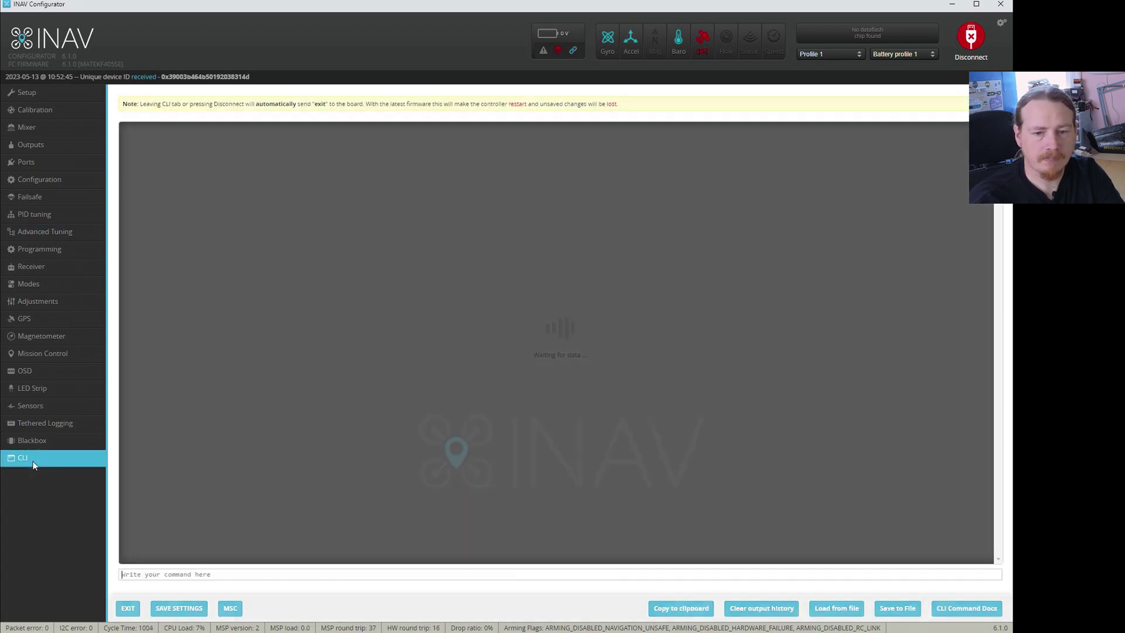
type("diff all")
key("Return")
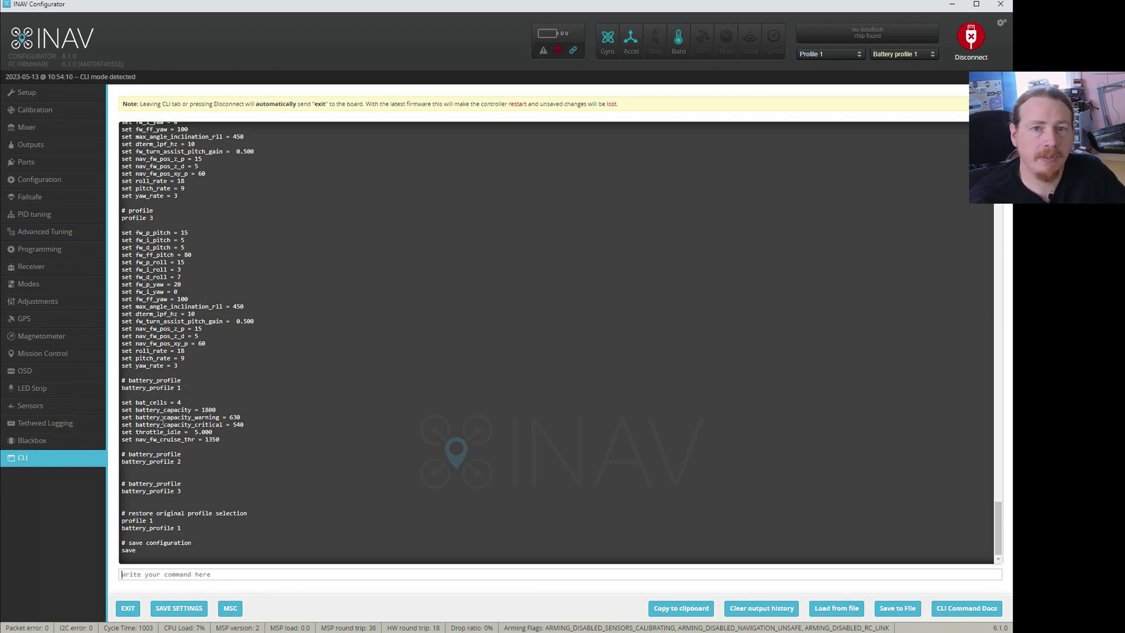
scroll(233, 336, "up", 5)
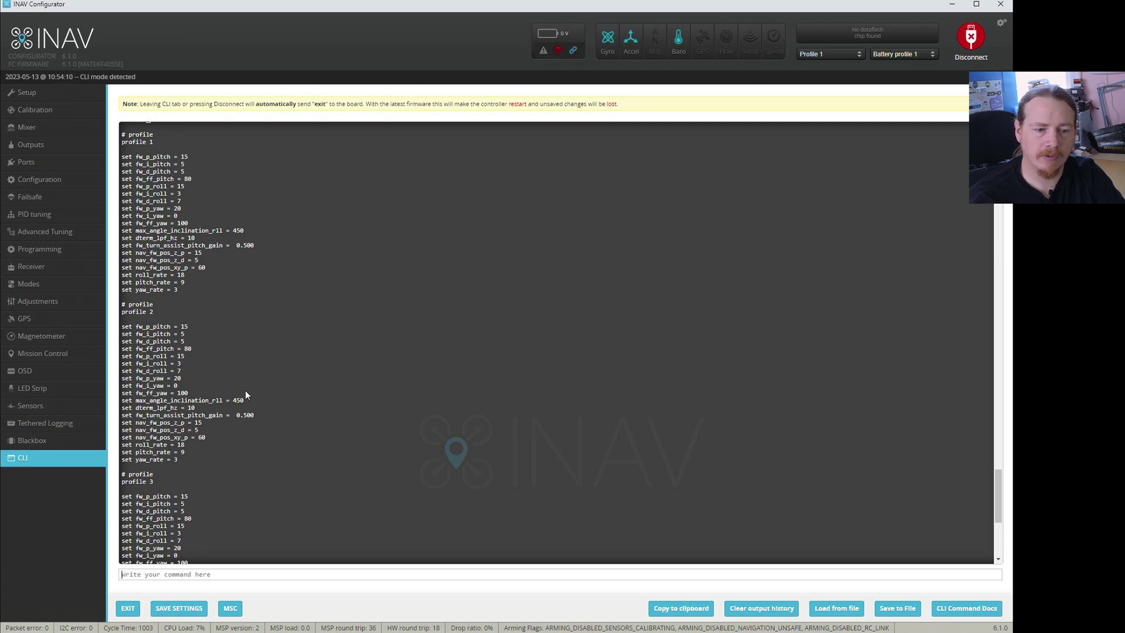
scroll(224, 411, "down", 5)
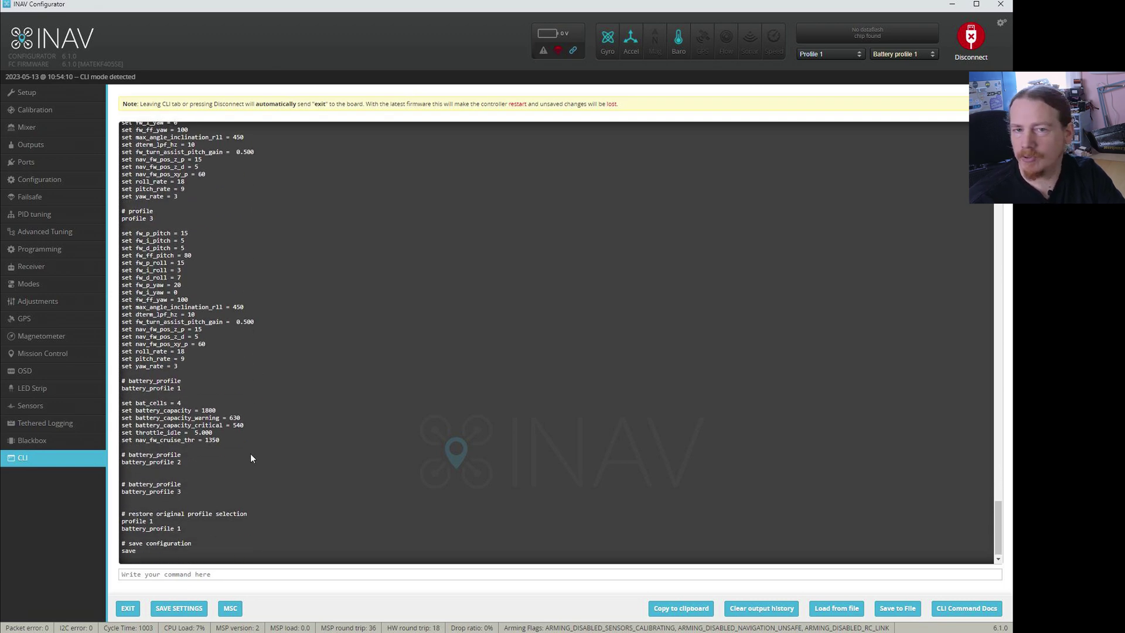
scroll(251, 457, "up", 3)
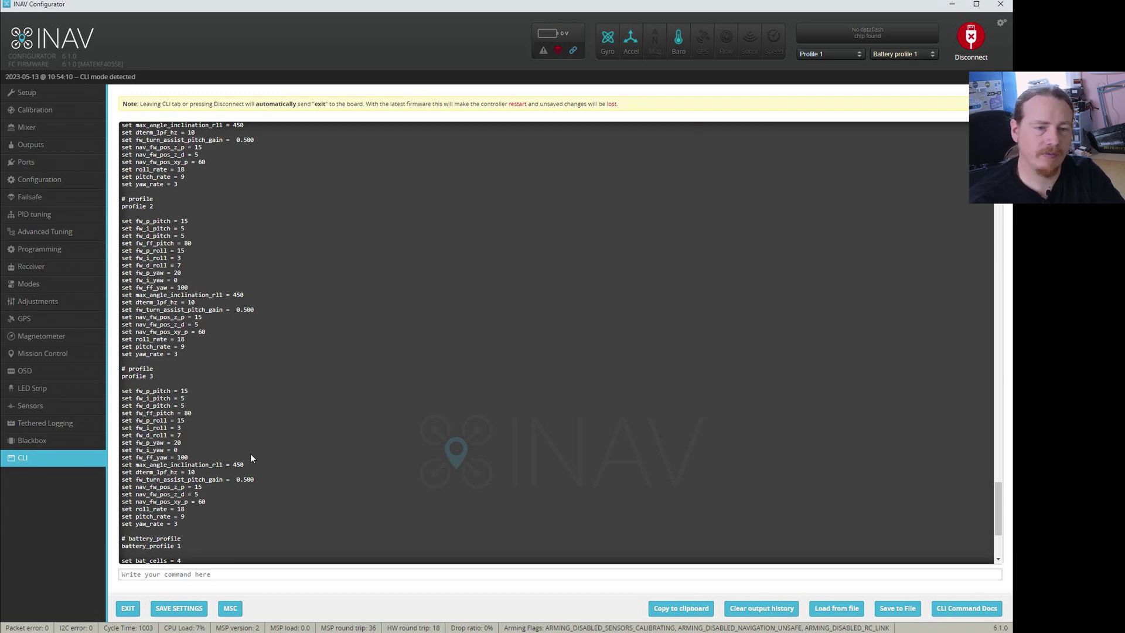
scroll(336, 378, "up", 3)
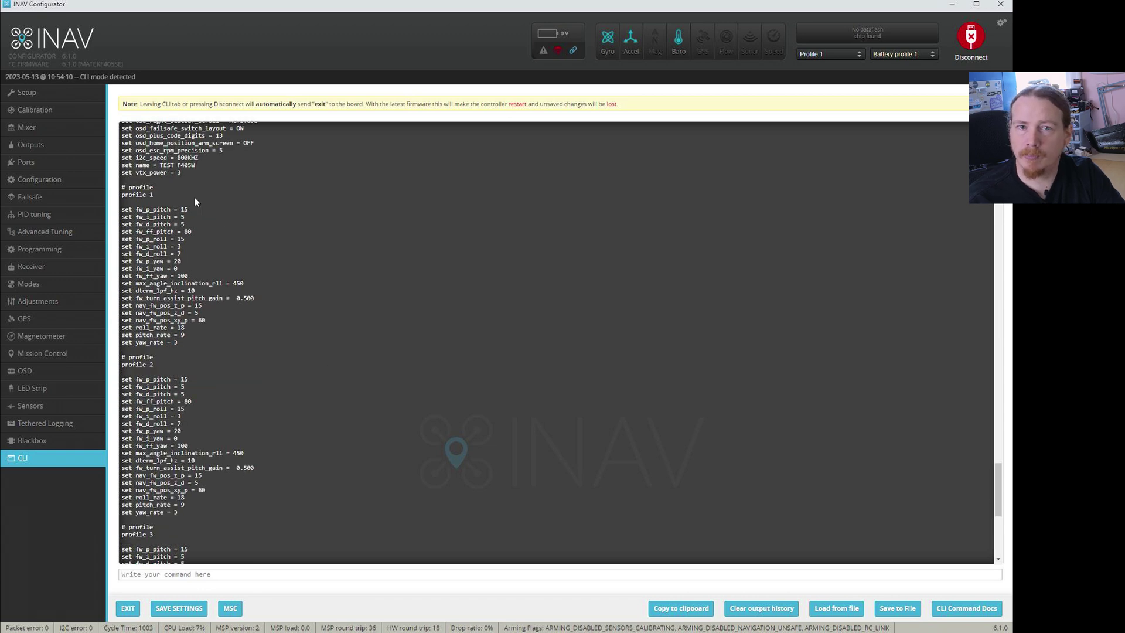
scroll(222, 216, "down", 2)
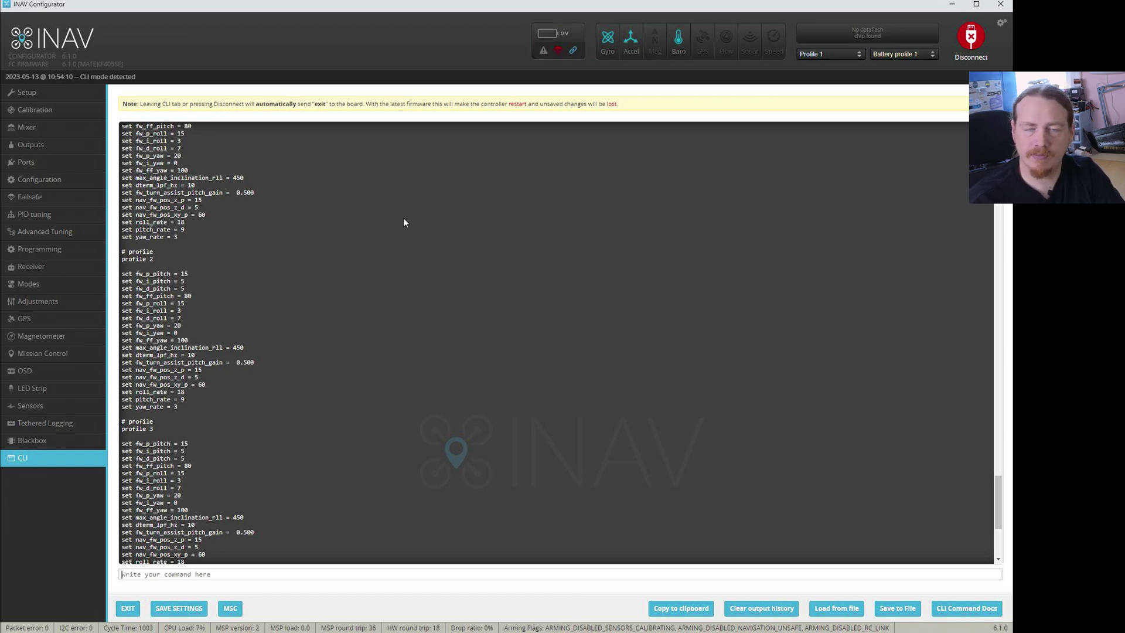
scroll(413, 245, "up", 1)
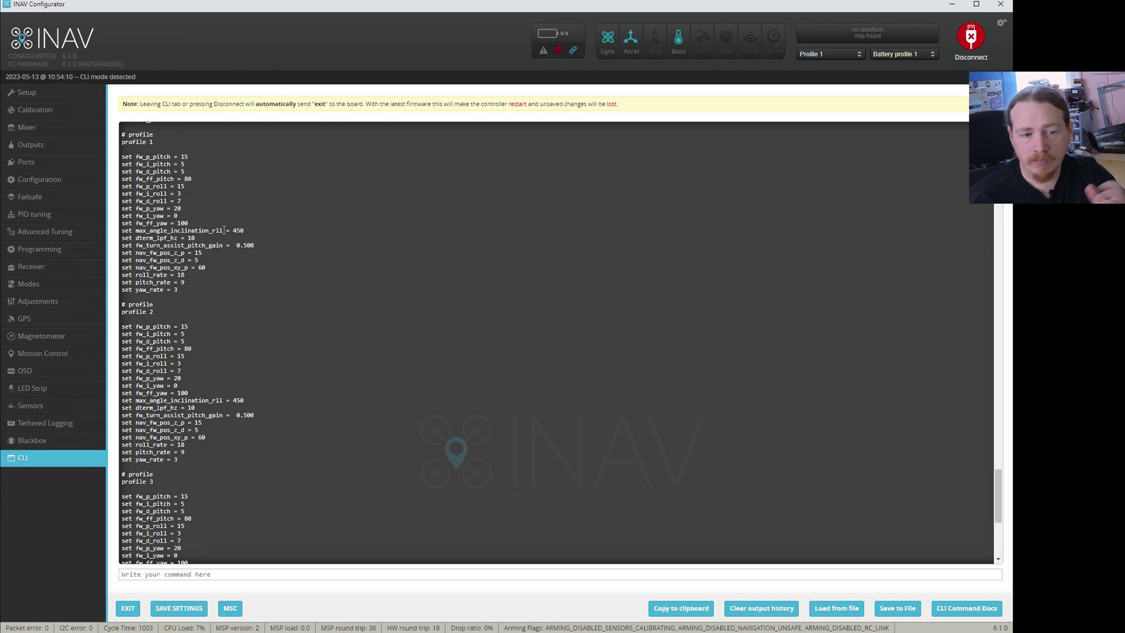
scroll(280, 236, "down", 5)
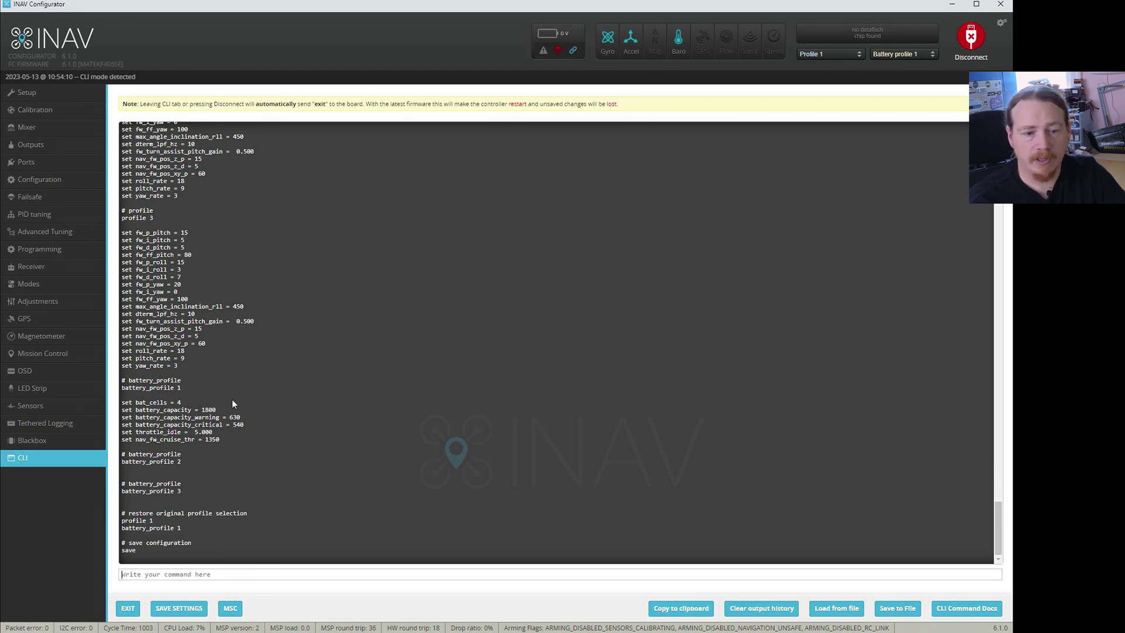
Step: Copy battery_profile 1's set commands and apply them to battery profile 2 in the CLI
left_click_drag(123, 403, 227, 448)
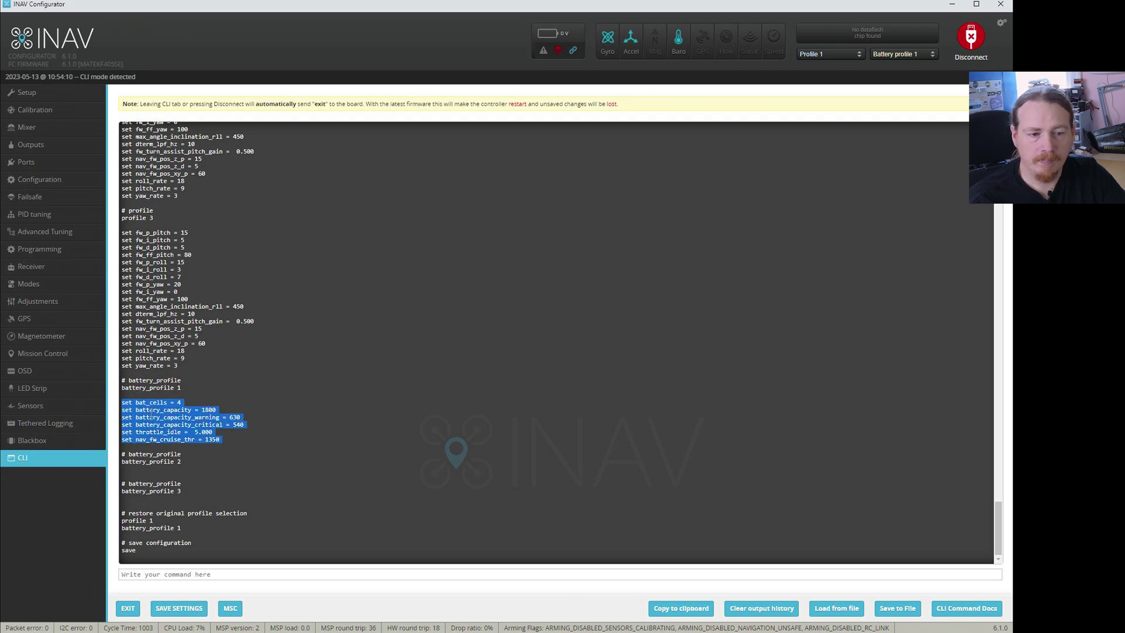
left_click(222, 573)
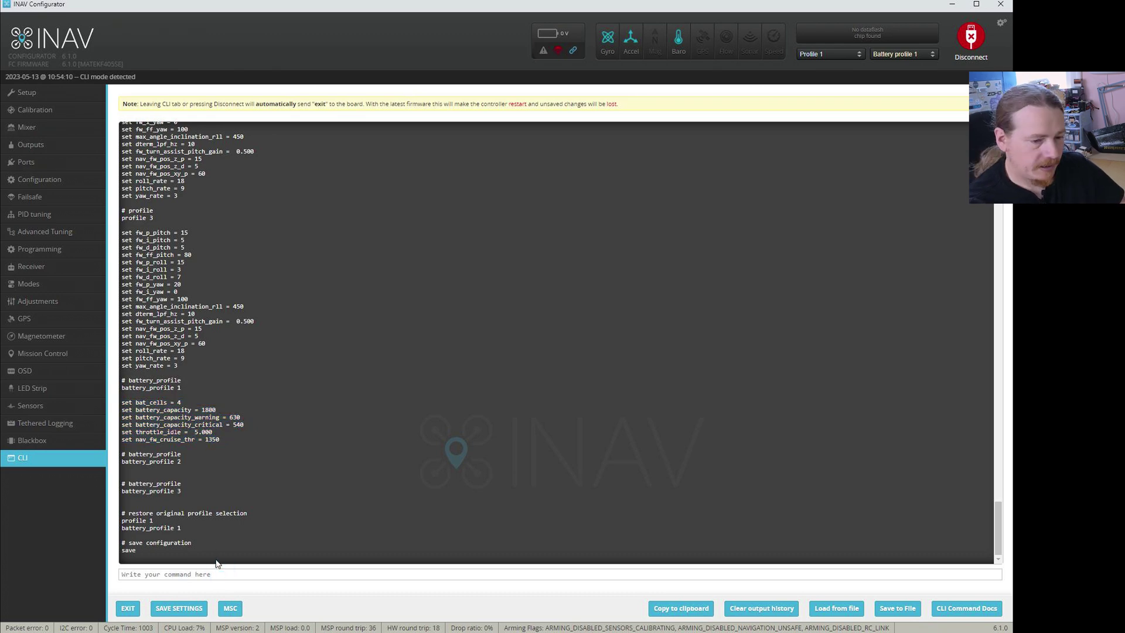
type("batt")
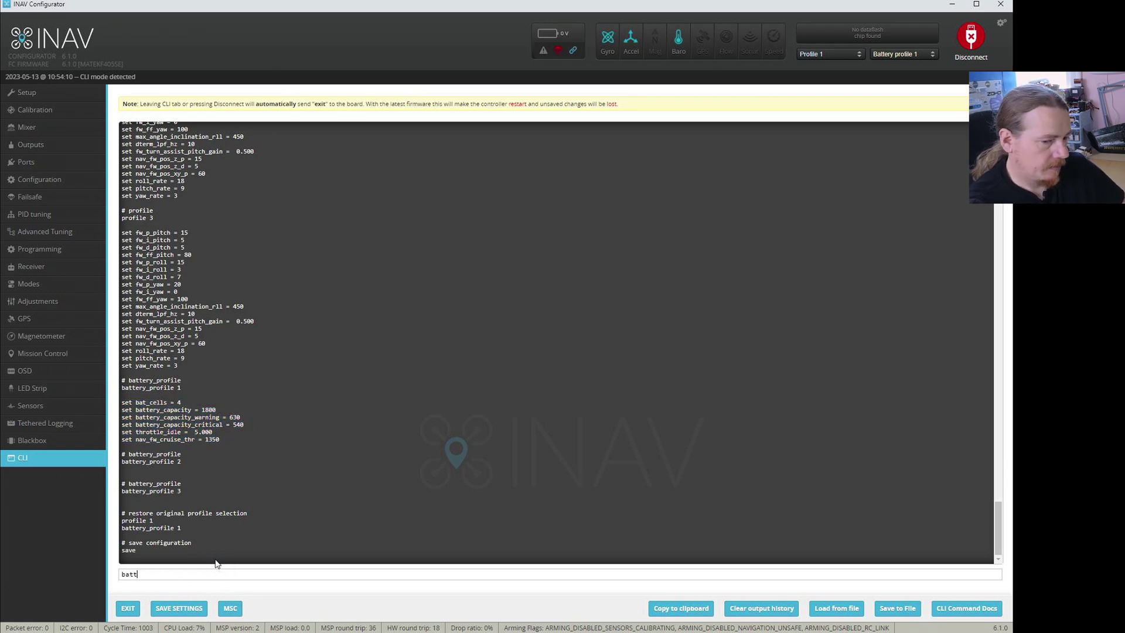
type("ery_profile 2")
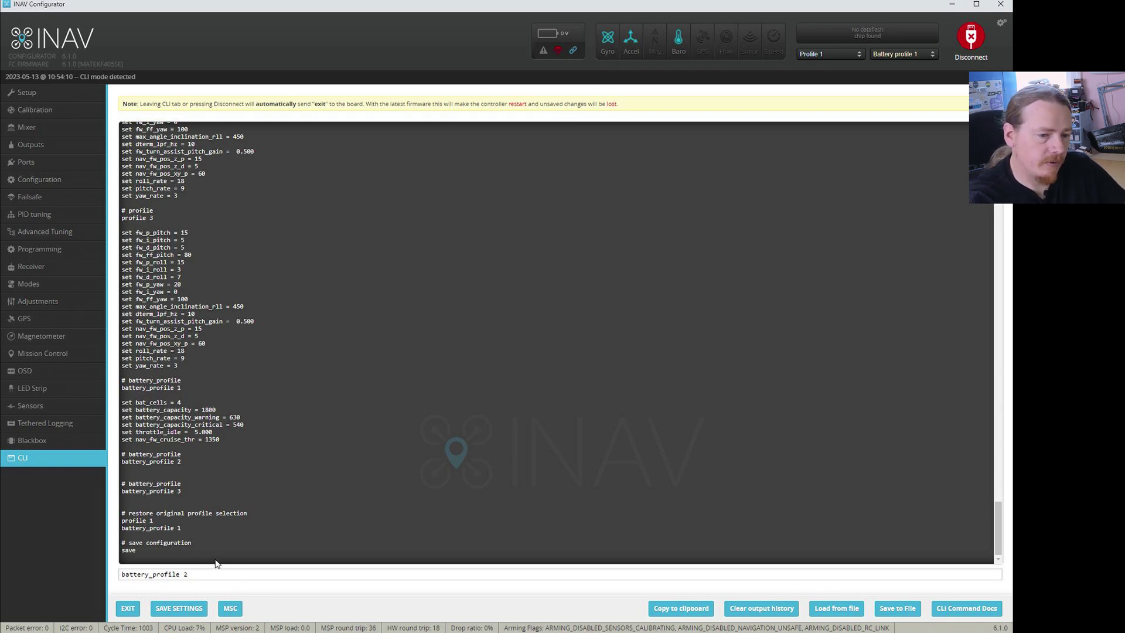
key("Return")
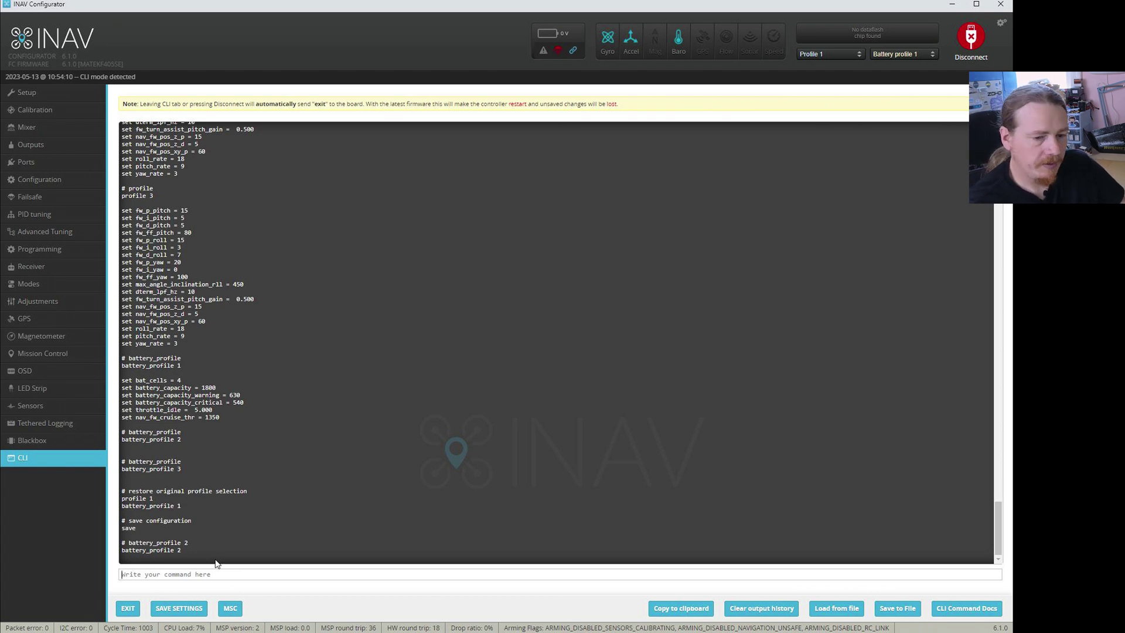
key("Return")
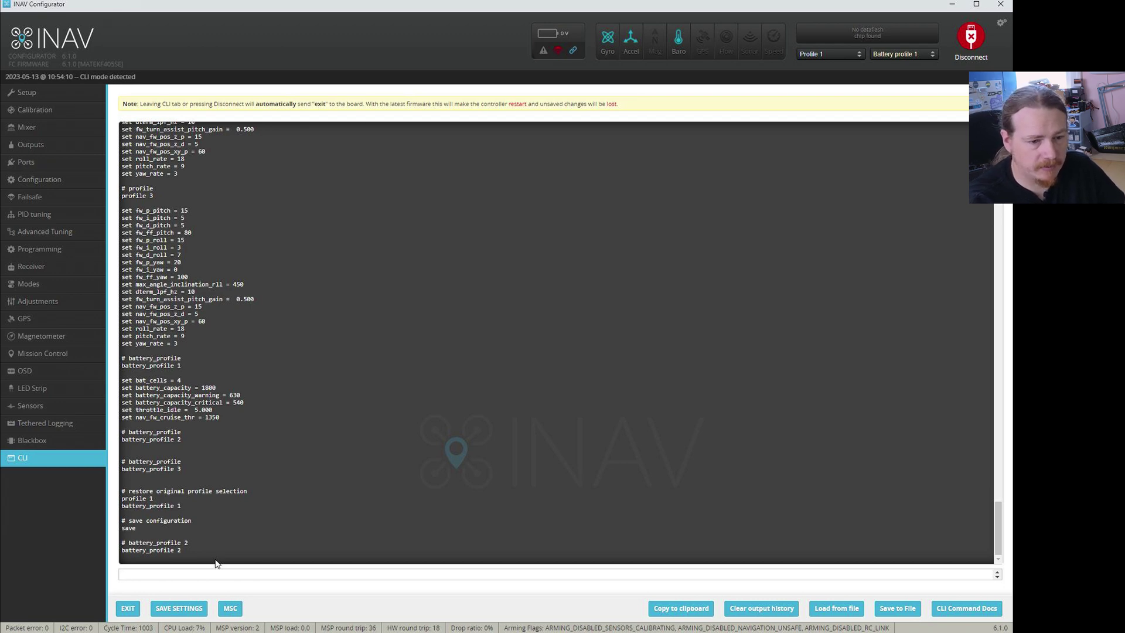
key("Return")
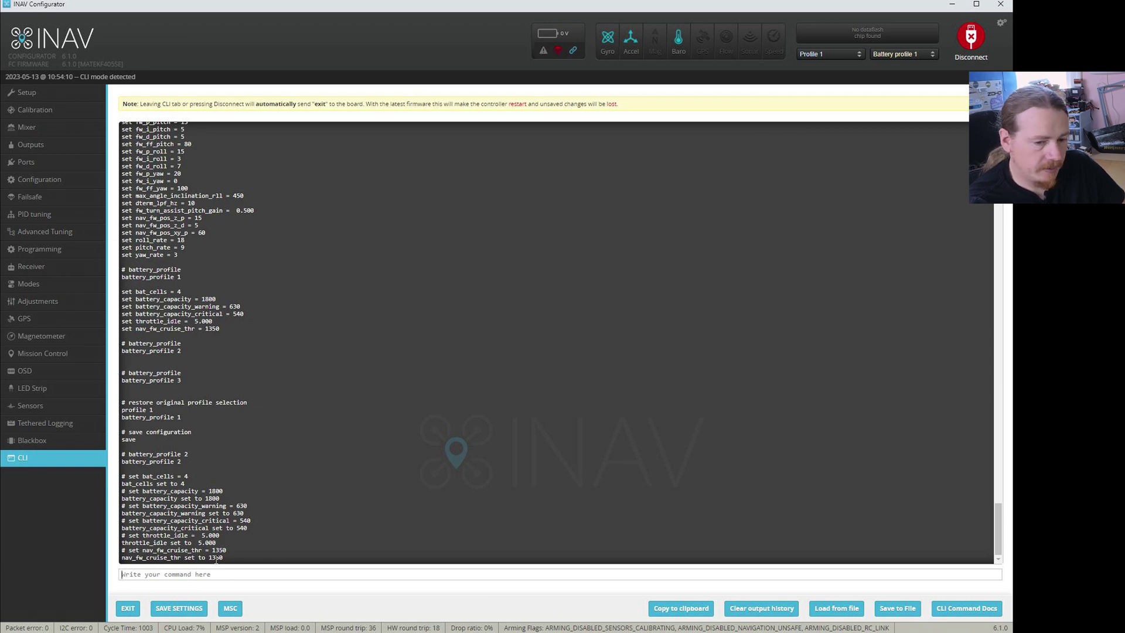
Step: Run 'diff all' to confirm battery profile 2 now matches battery profile 1
type("di")
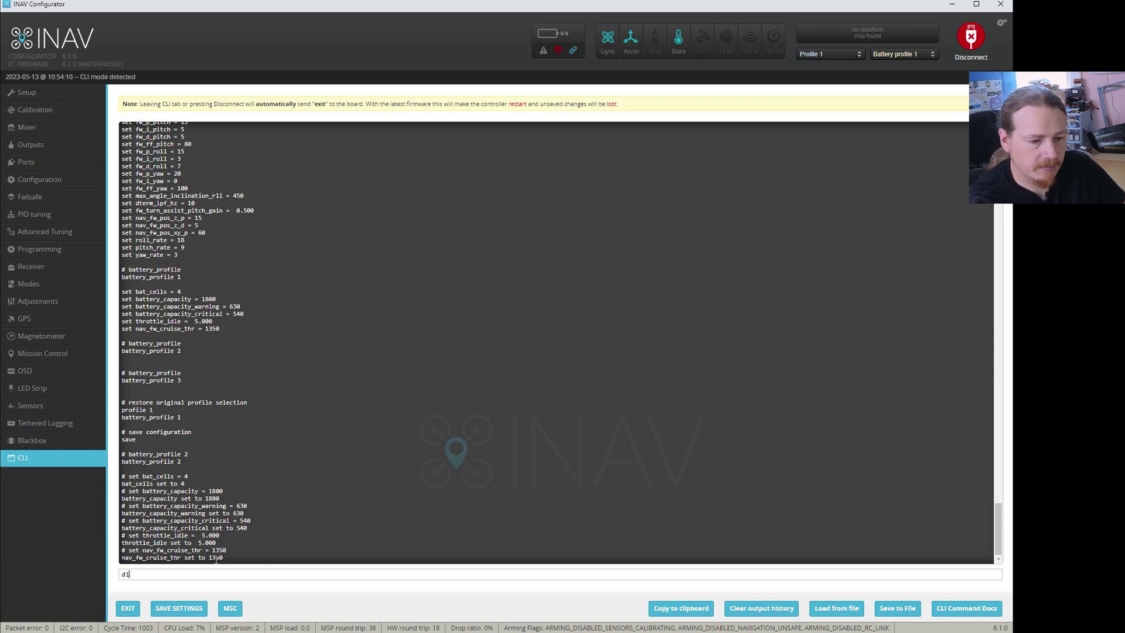
type("ff all")
key("Return")
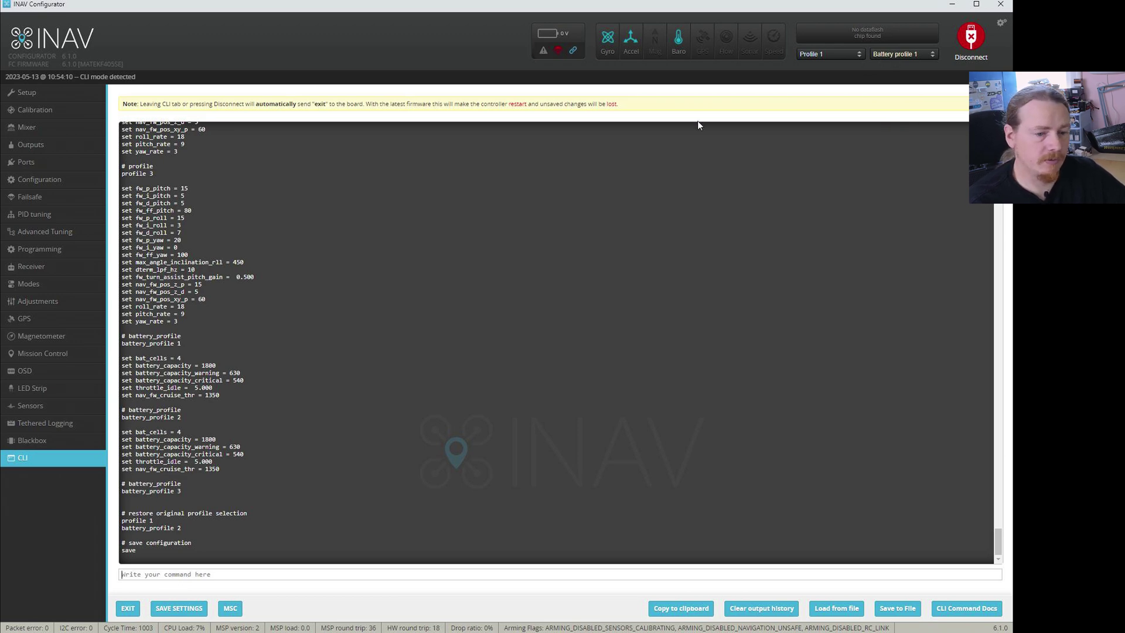
left_click(185, 574)
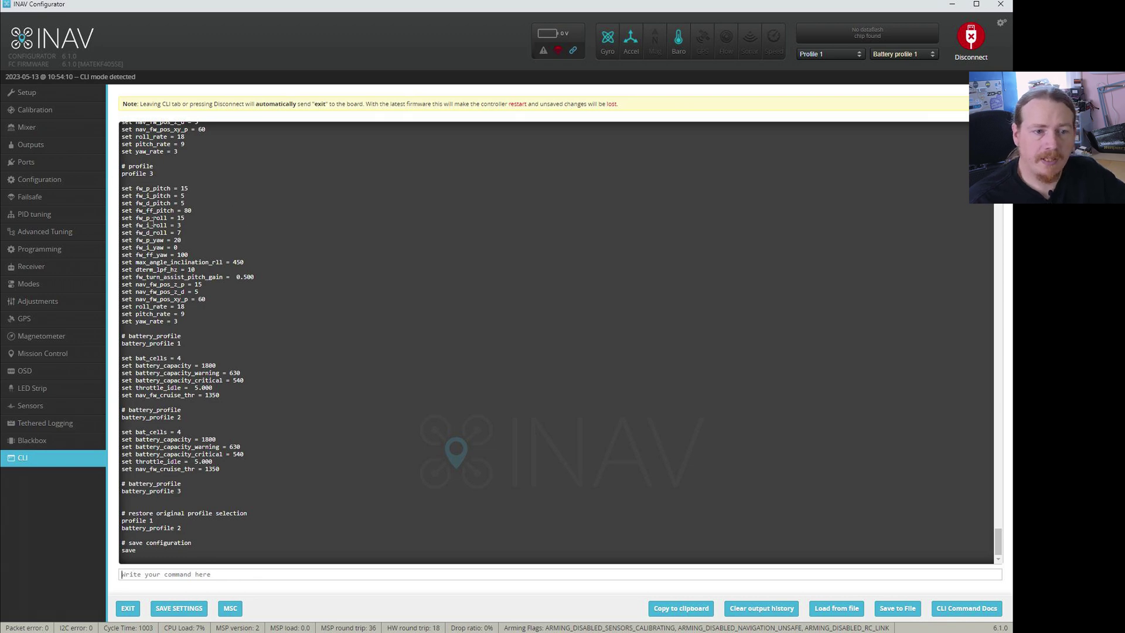
left_click(222, 578)
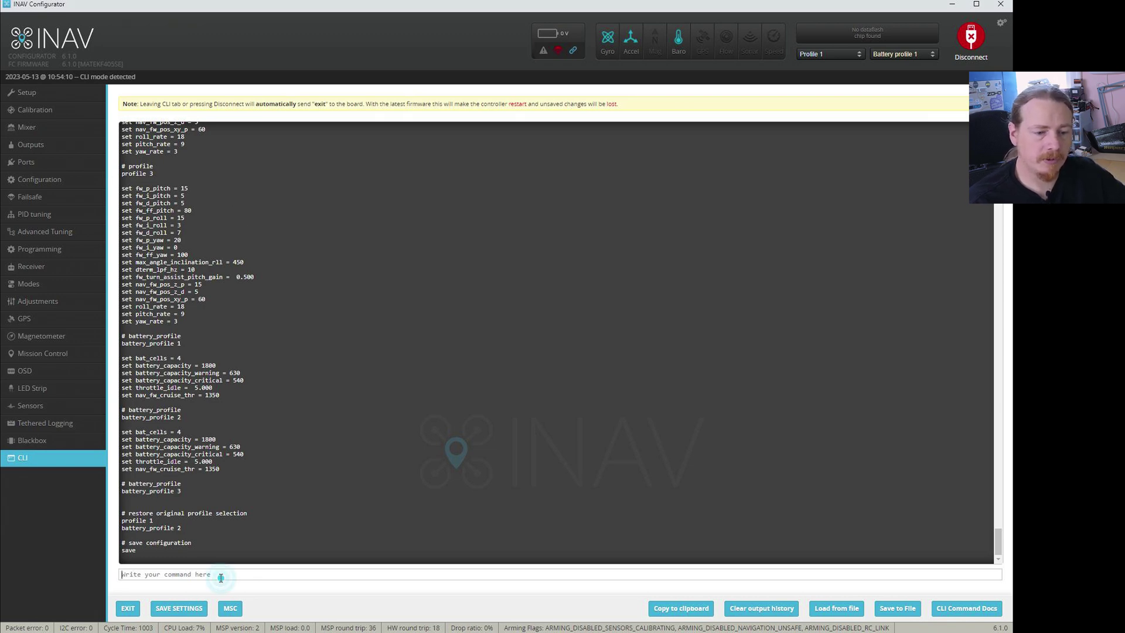
Step: Switch to control profile 2 with 'profile 2', then back with 'profile 1'
type("pr")
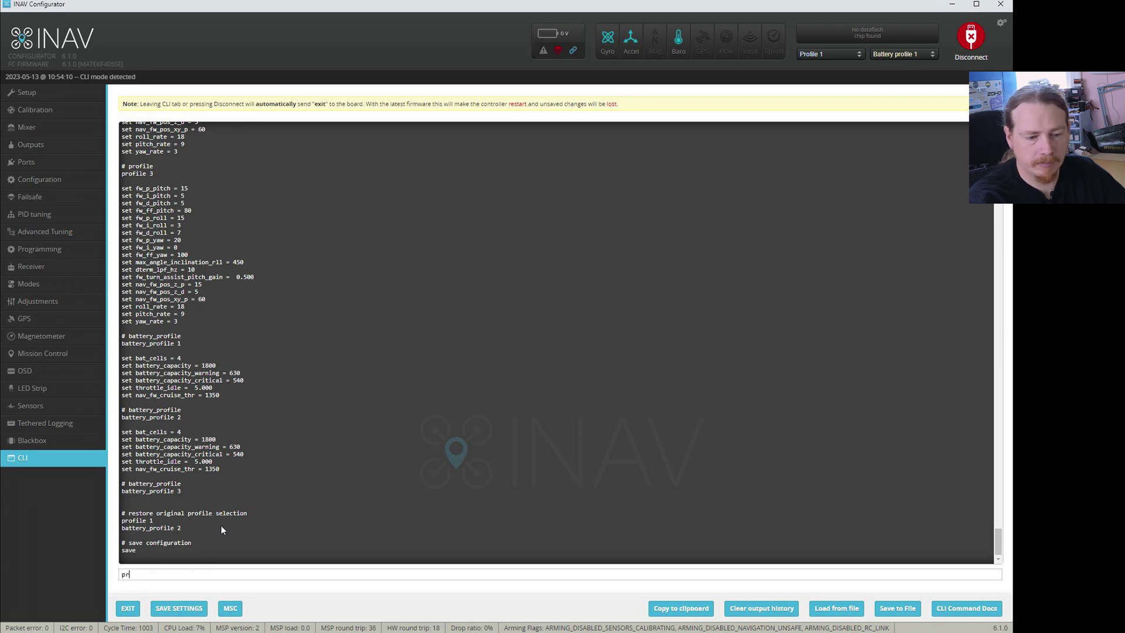
type("ofile 2")
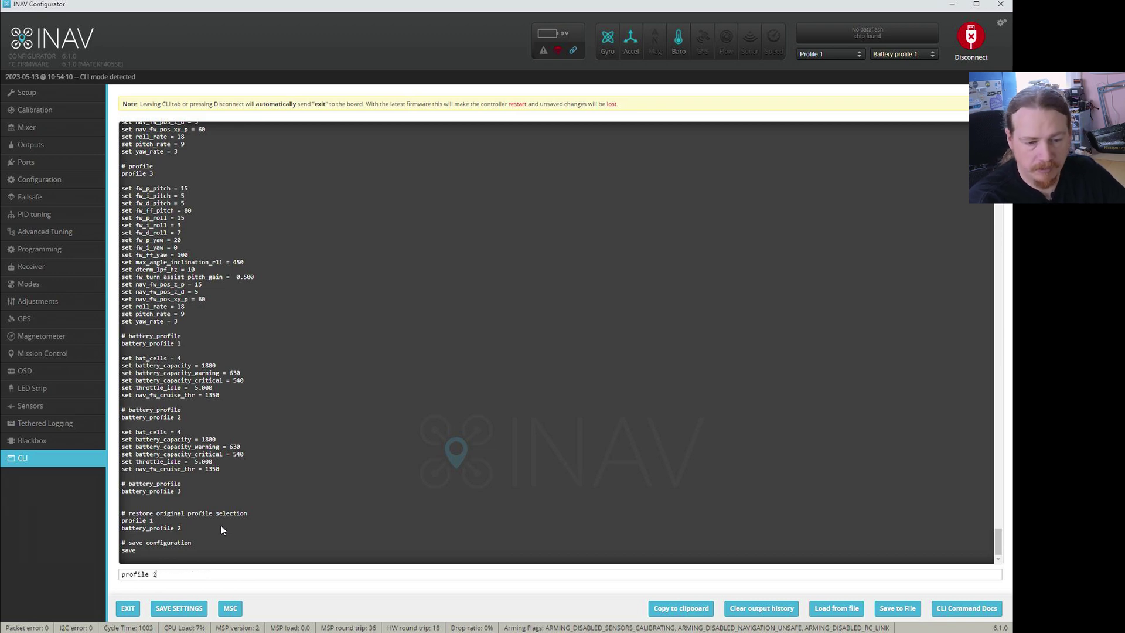
key("Return")
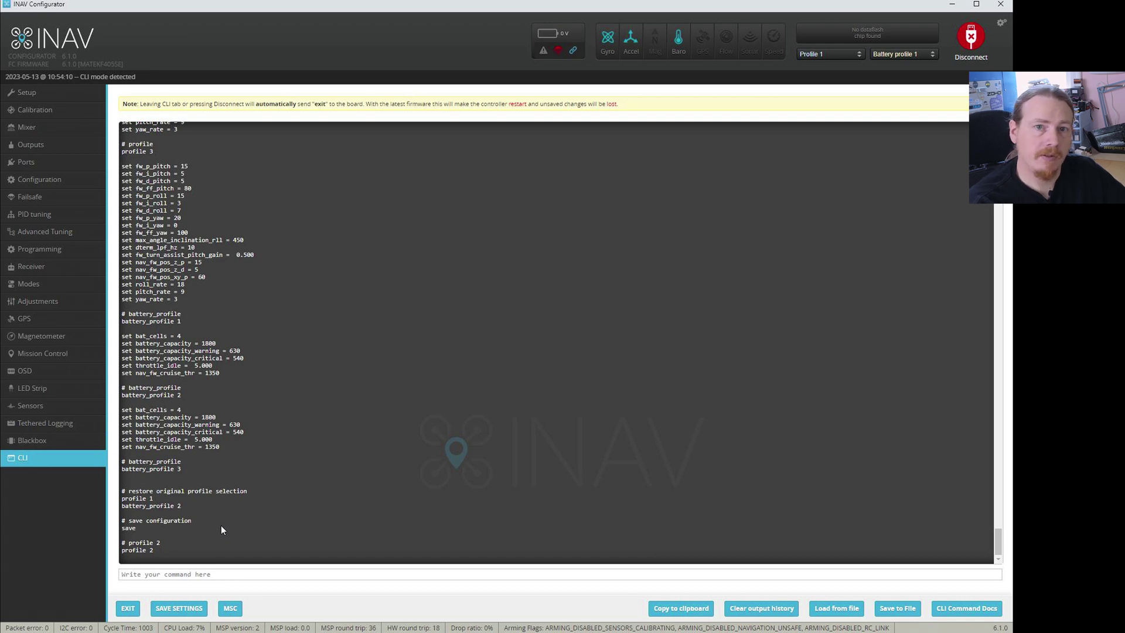
key("Up")
key("BackSpace")
type("1")
key("Return")
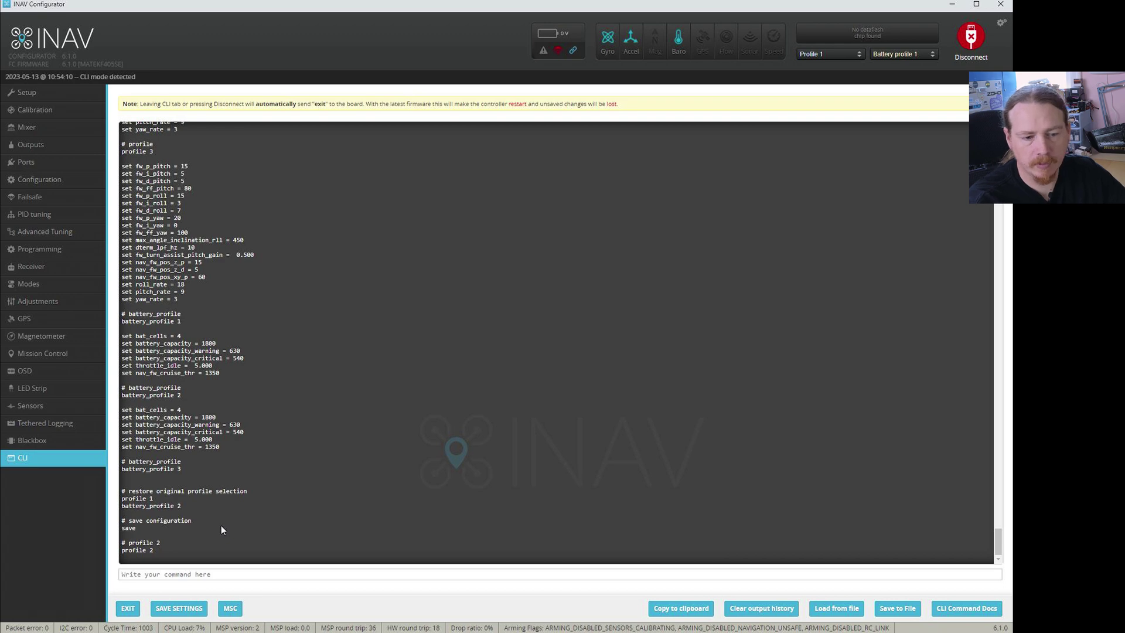
Step: Save the CLI settings so the board reboots on battery profile 2, then open Configuration
left_click(168, 608)
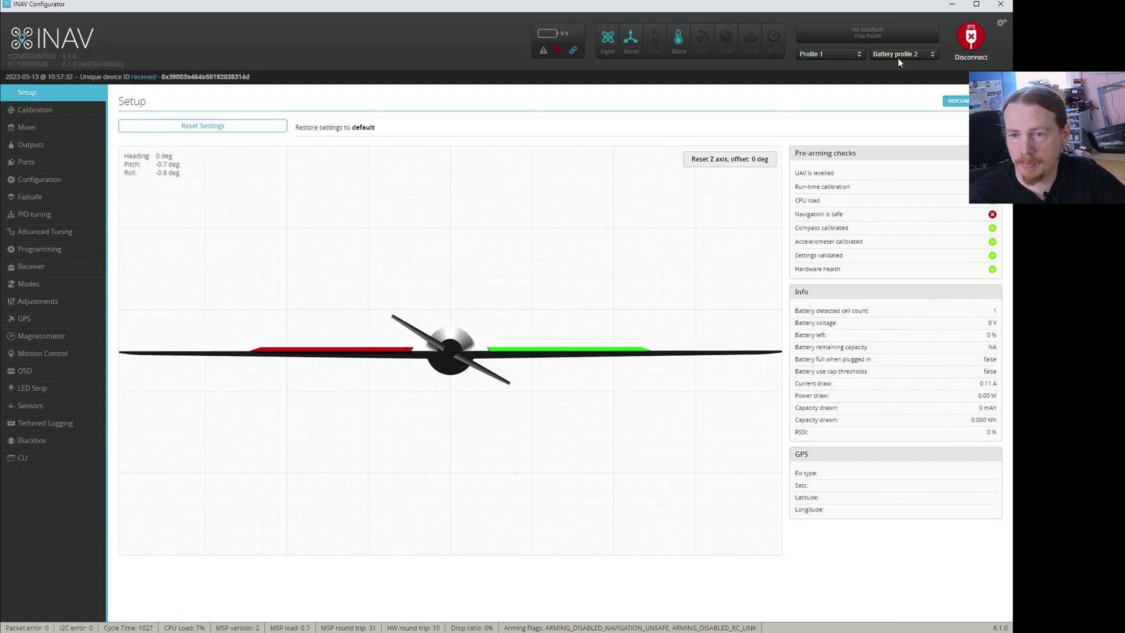
left_click(52, 179)
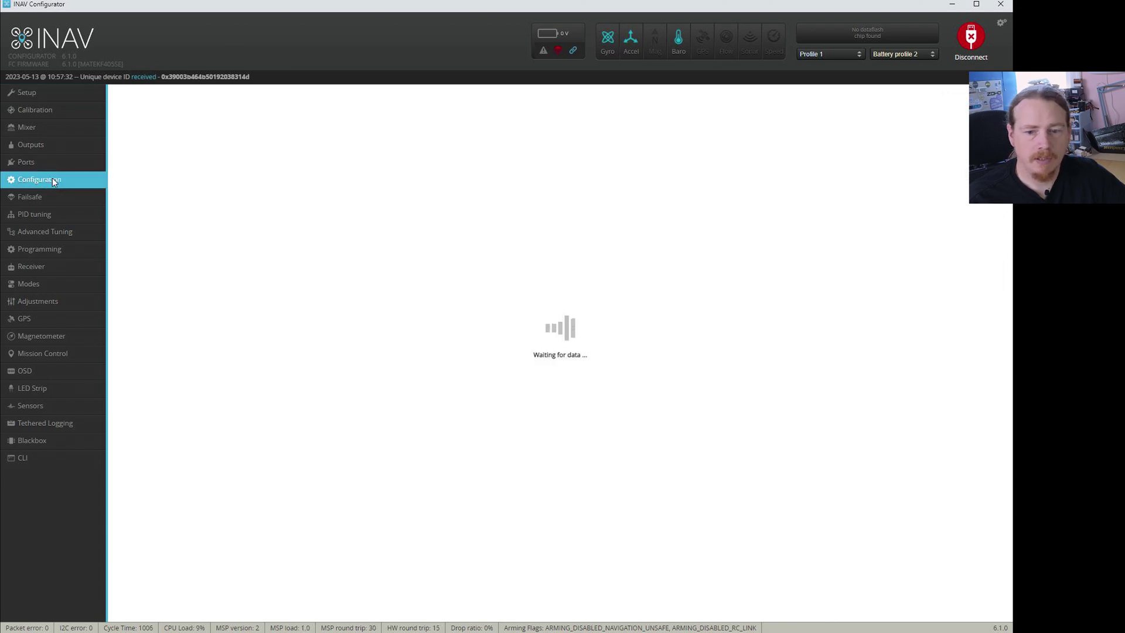
Step: Enter 2.7 V minimum cell voltage, 2.9 V warning cell voltage and 3000 mAh capacity
scroll(613, 280, "down", 2)
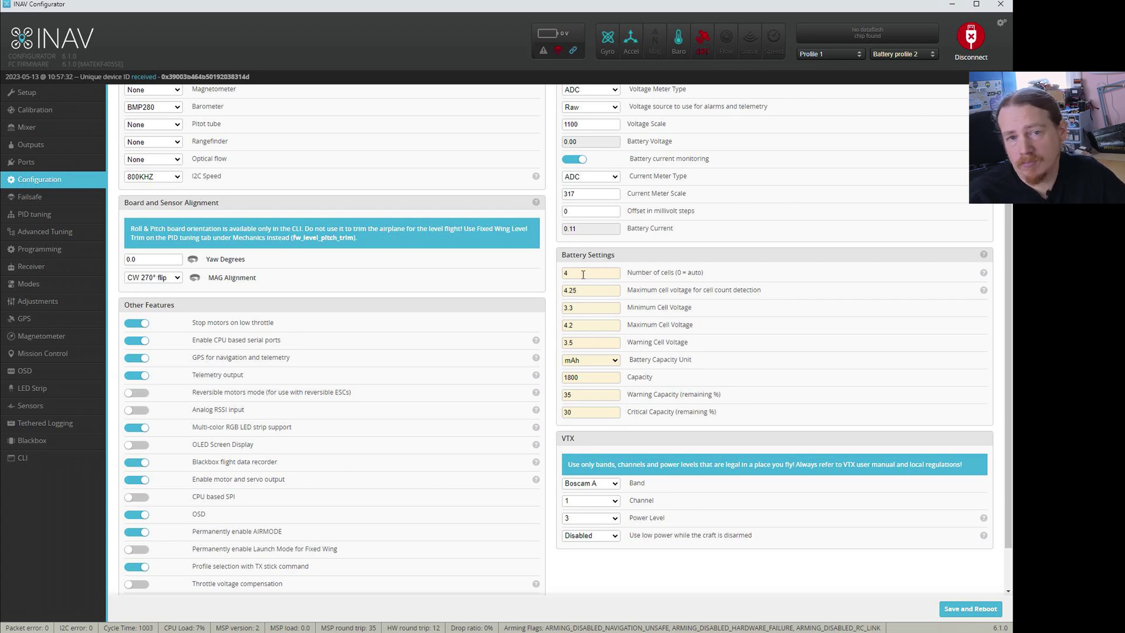
double_click(580, 308)
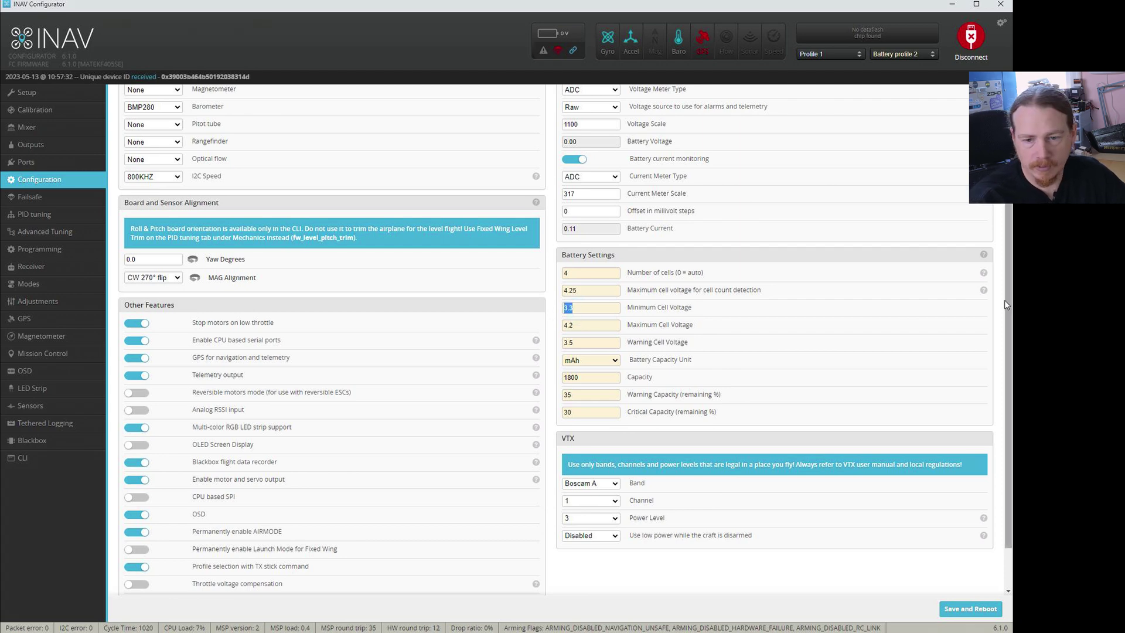
type("2")
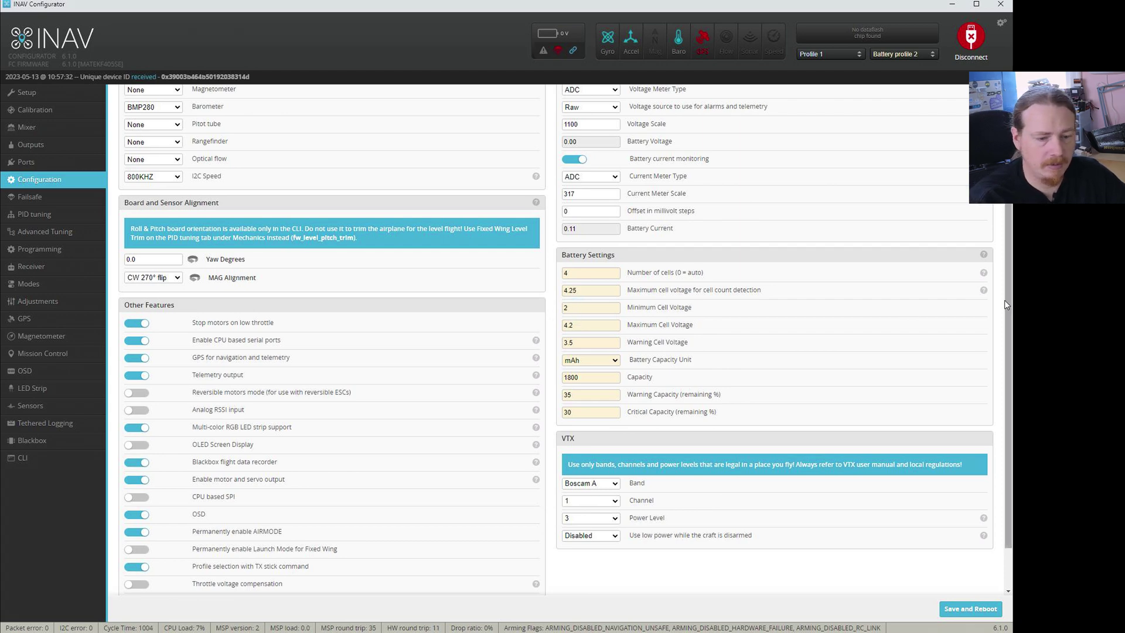
type(".7")
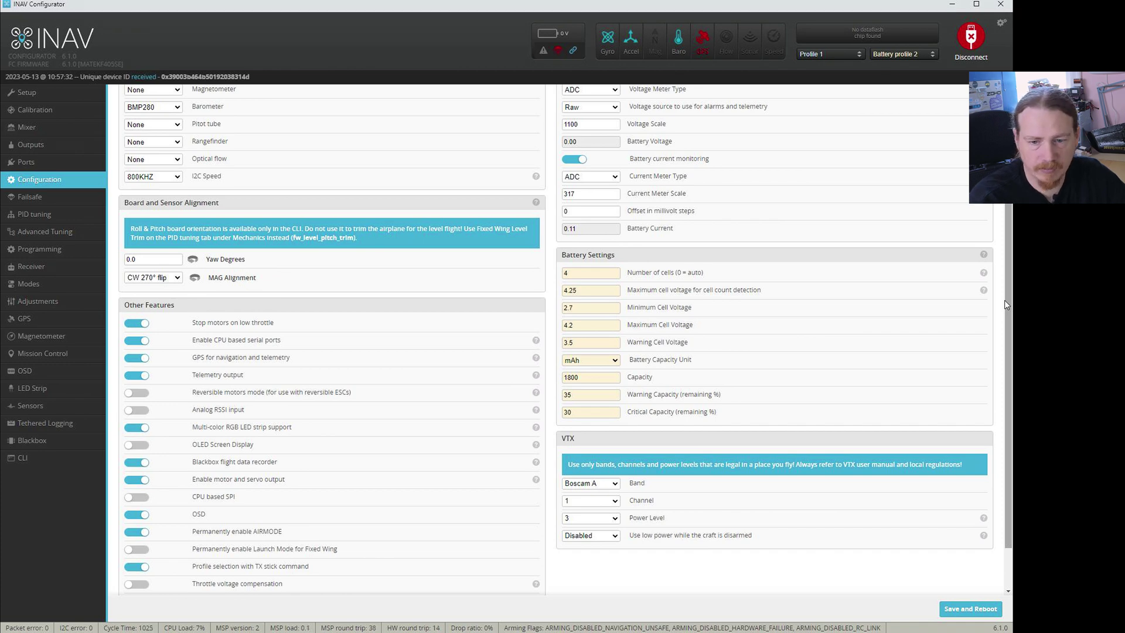
left_click(577, 343)
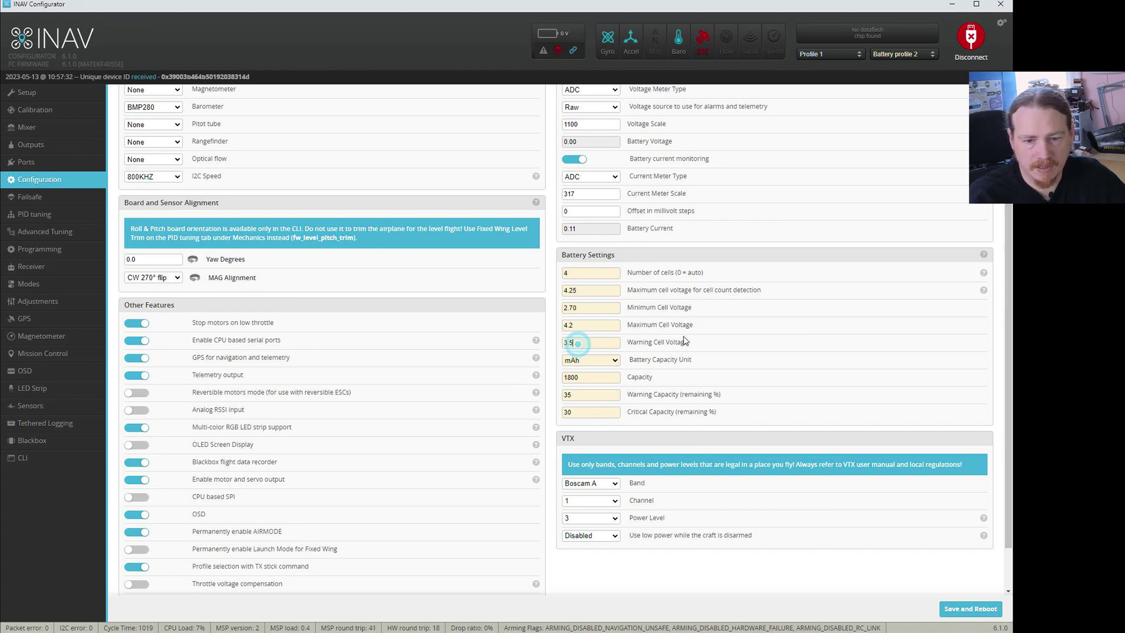
key("BackSpace")
key("BackSpace")
key("BackSpace")
type("2.9")
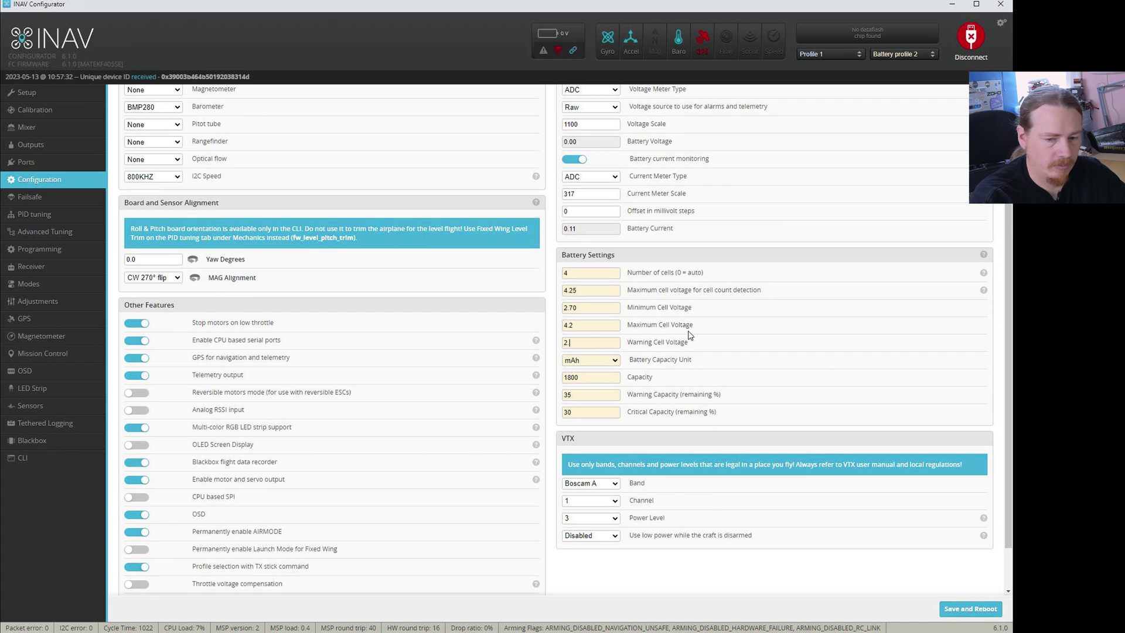
double_click(572, 377)
type("3000")
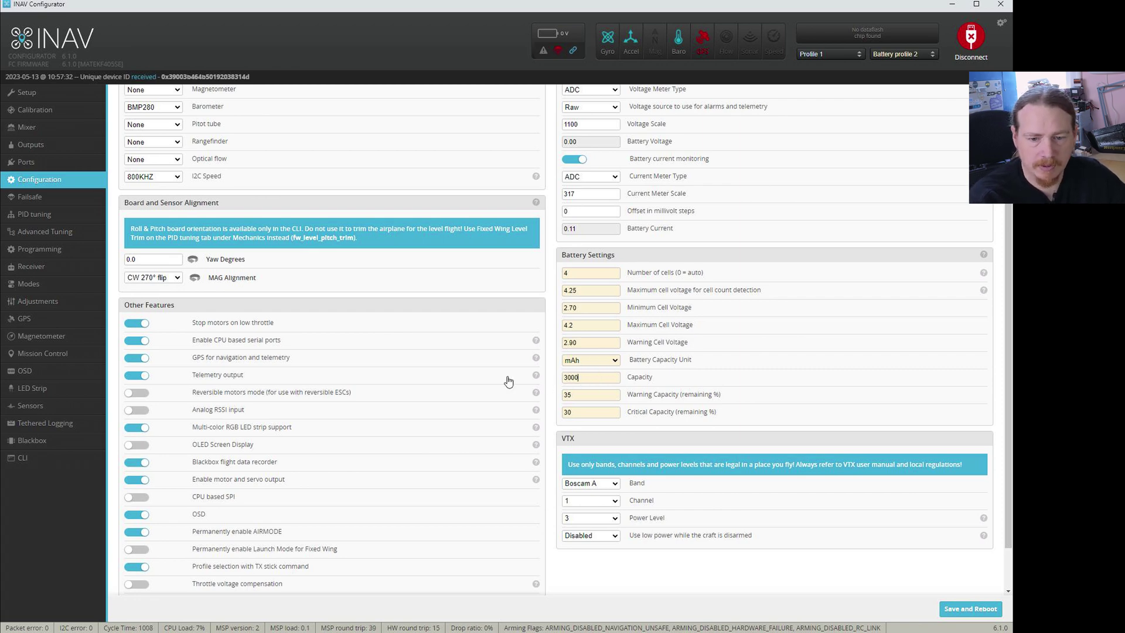
Step: Save battery profile 2's values with a reboot, then change Number of cells from 4 to 5
left_click(958, 609)
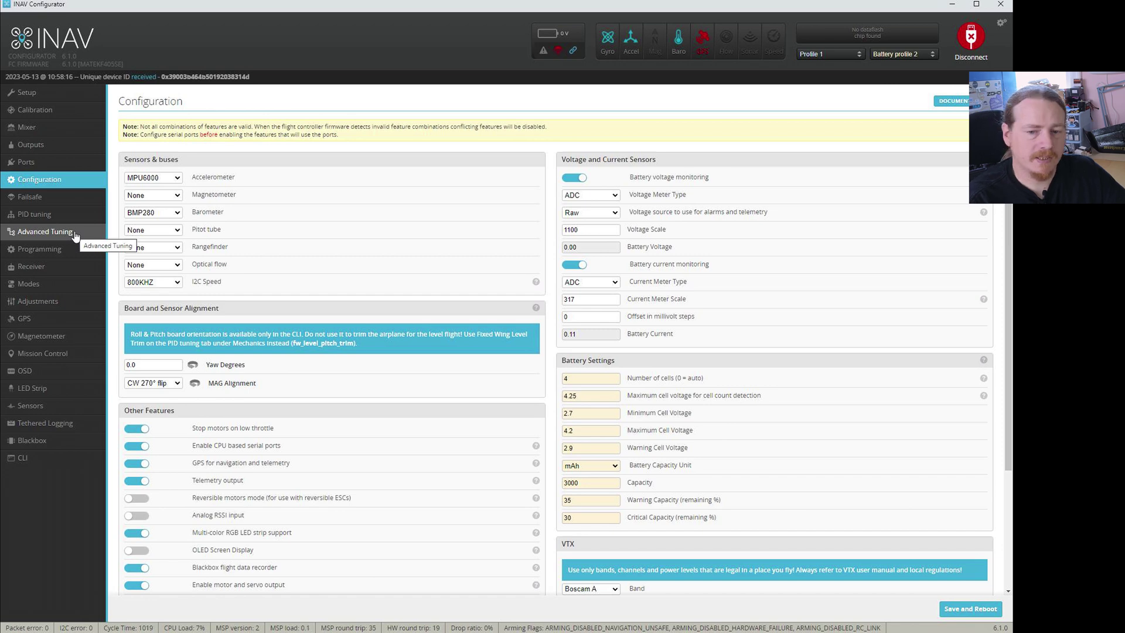
left_click_drag(578, 378, 559, 385)
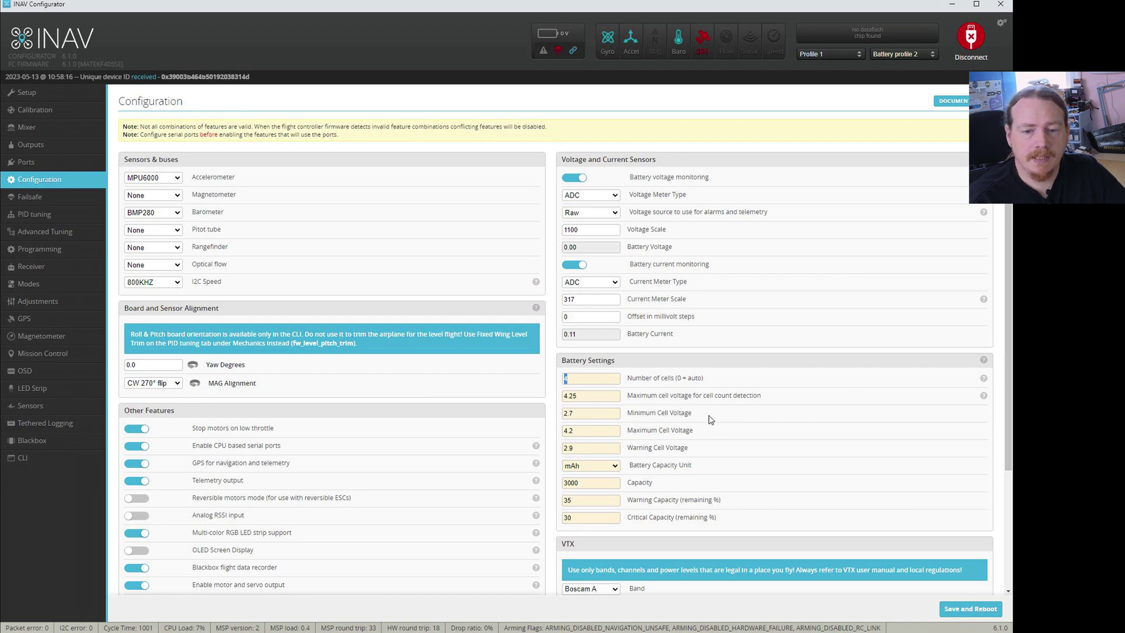
left_click(589, 380)
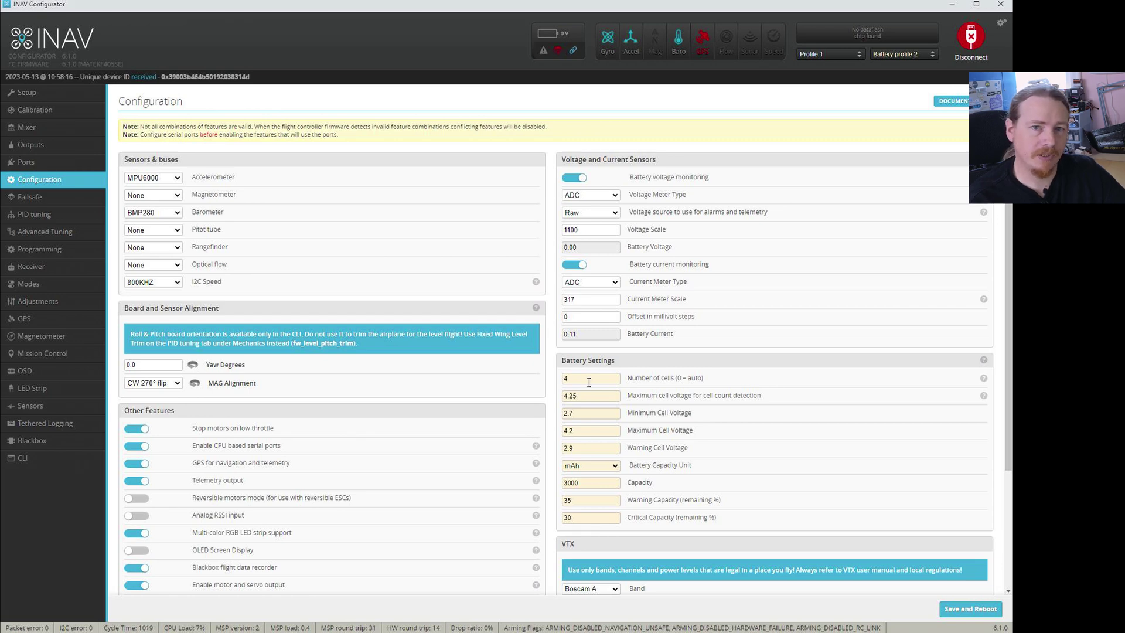
key("BackSpace")
type("5")
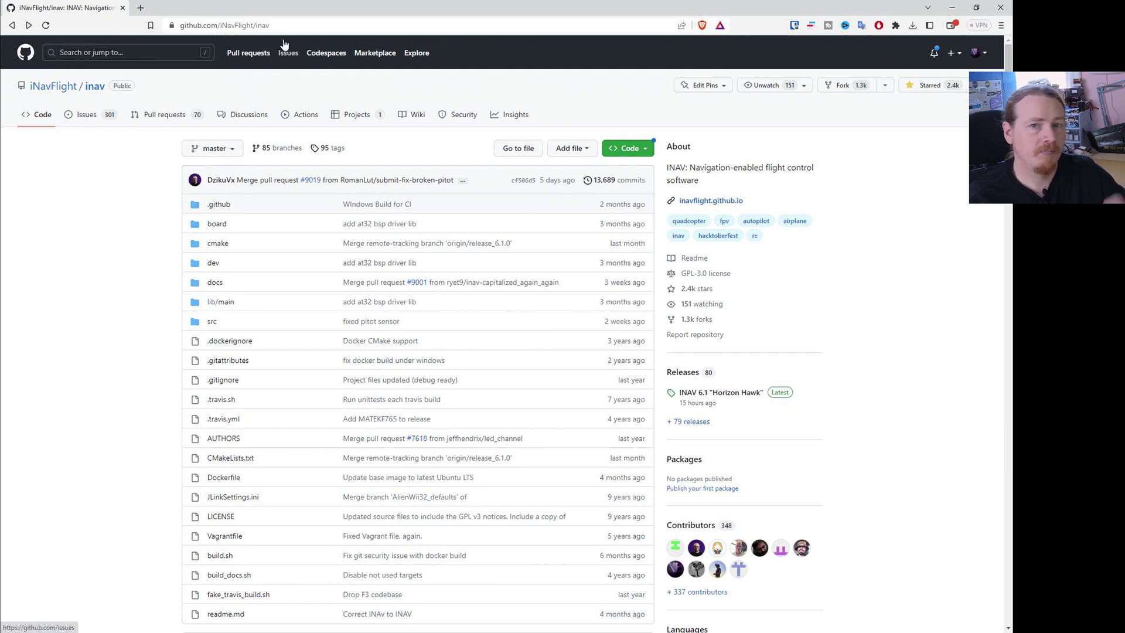
Step: Open the inav repository's docs folder and scroll through its documentation files
left_click(215, 285)
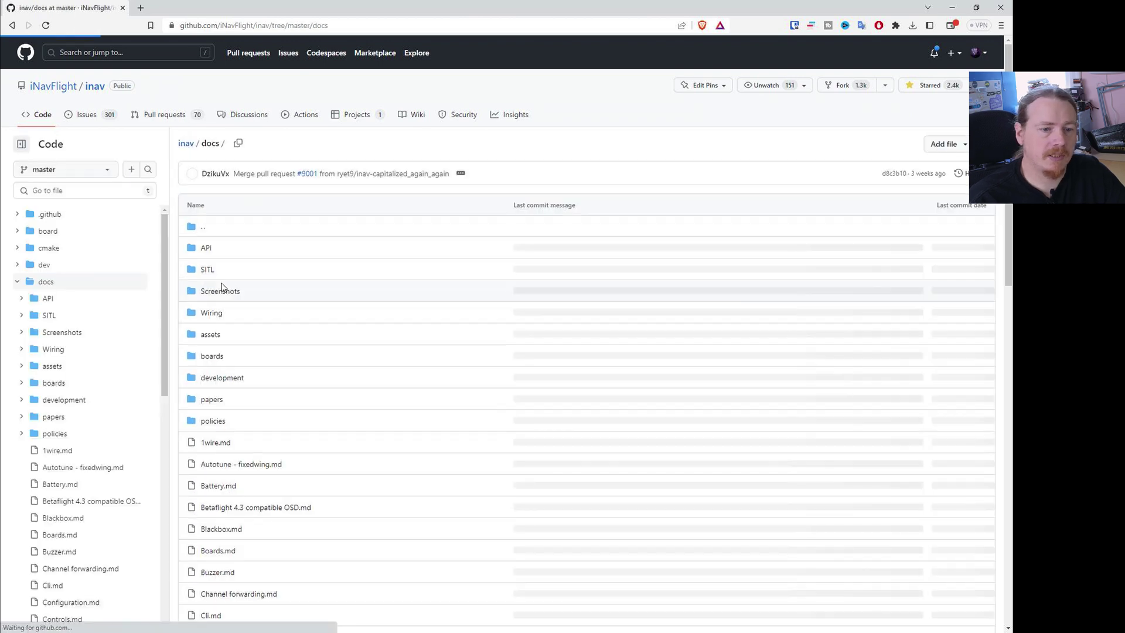
scroll(348, 290, "down", 4)
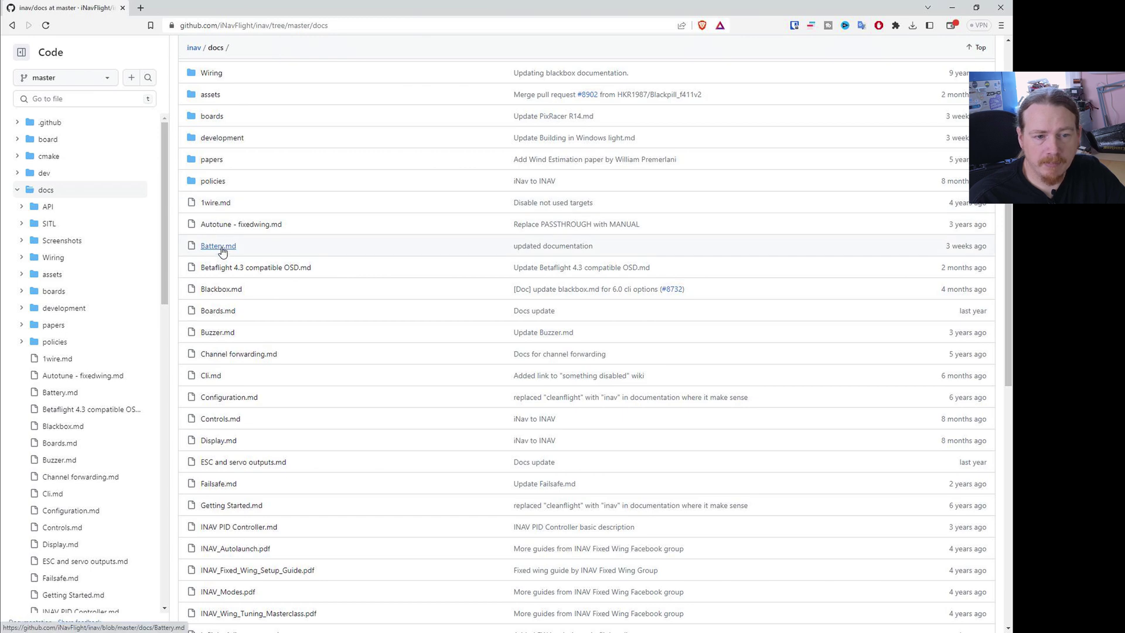
Step: Open Battery.md and scroll to the BAT_PROF_AUTOSWITCH examples for 3S 2200 mAh and 4S 1500 mAh packs
left_click(220, 247)
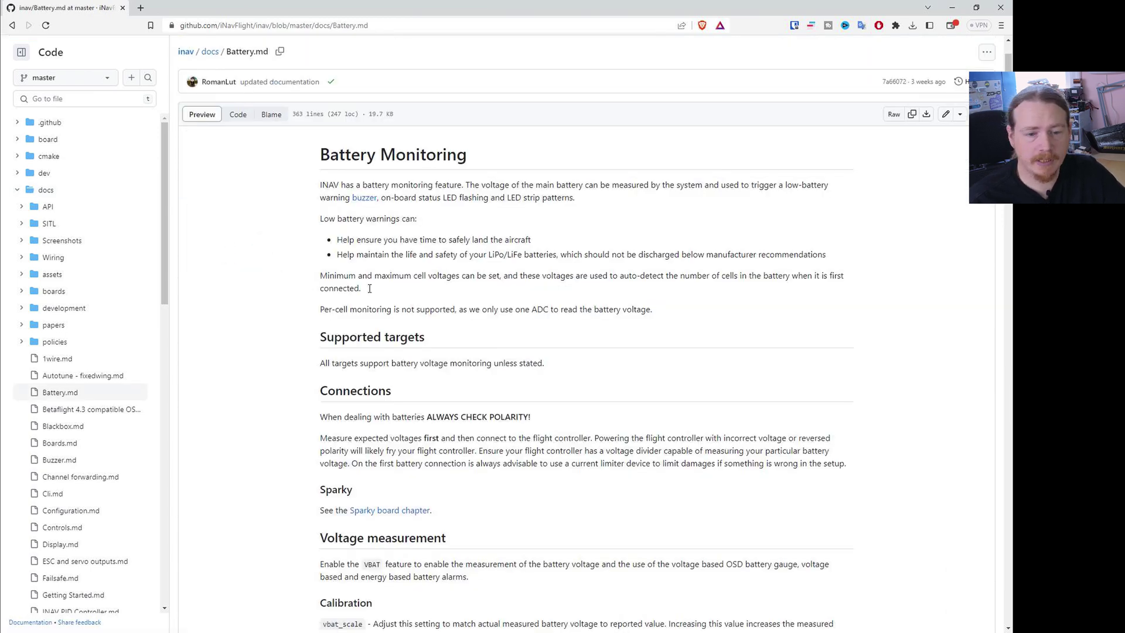
scroll(469, 296, "down", 1)
scroll(455, 290, "down", 7)
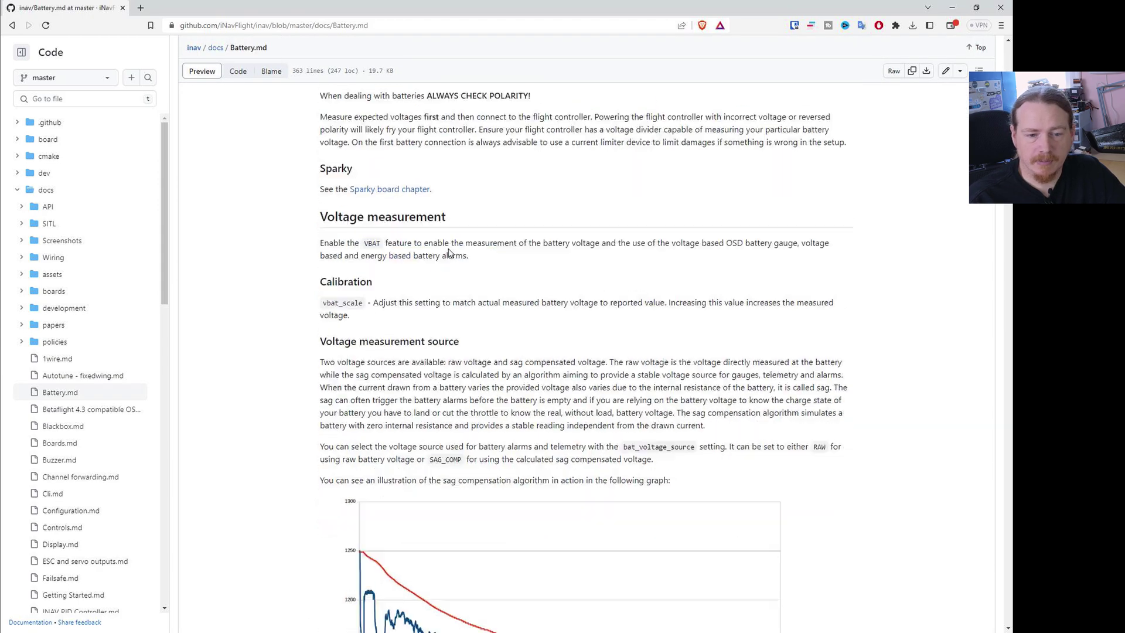
scroll(407, 176, "down", 10)
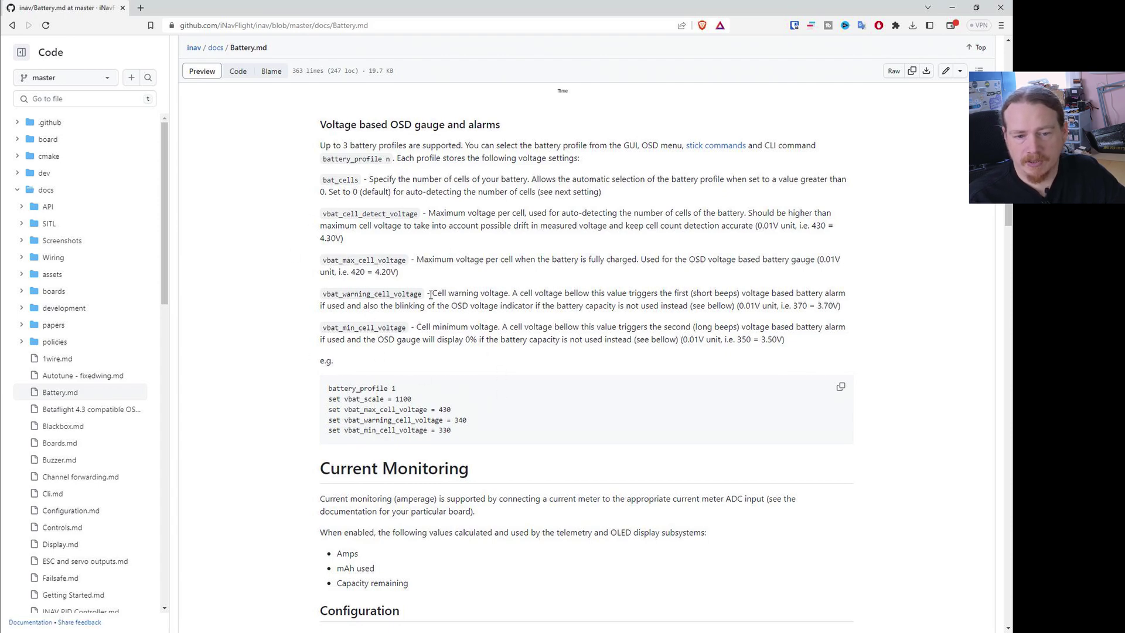
scroll(431, 290, "down", 15)
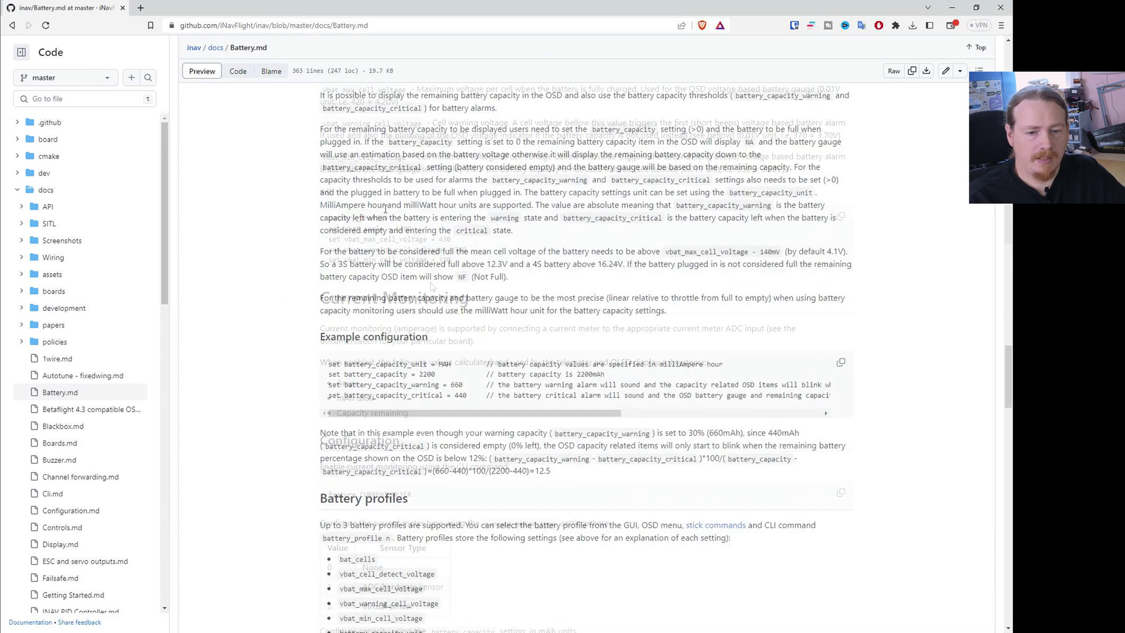
scroll(384, 212, "down", 5)
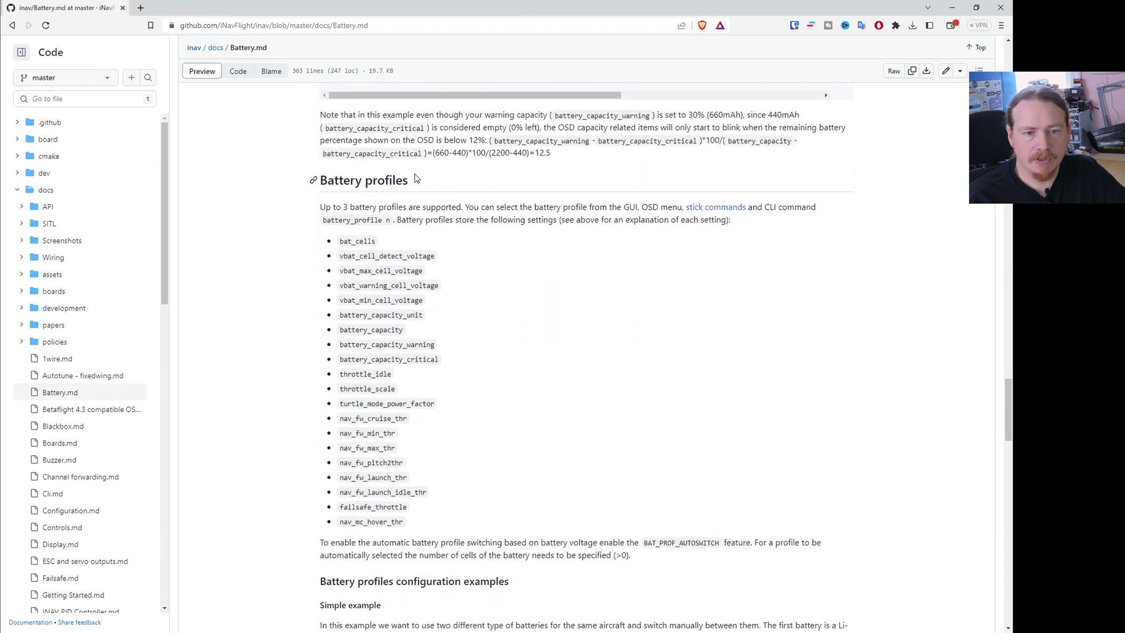
scroll(306, 244, "down", 1)
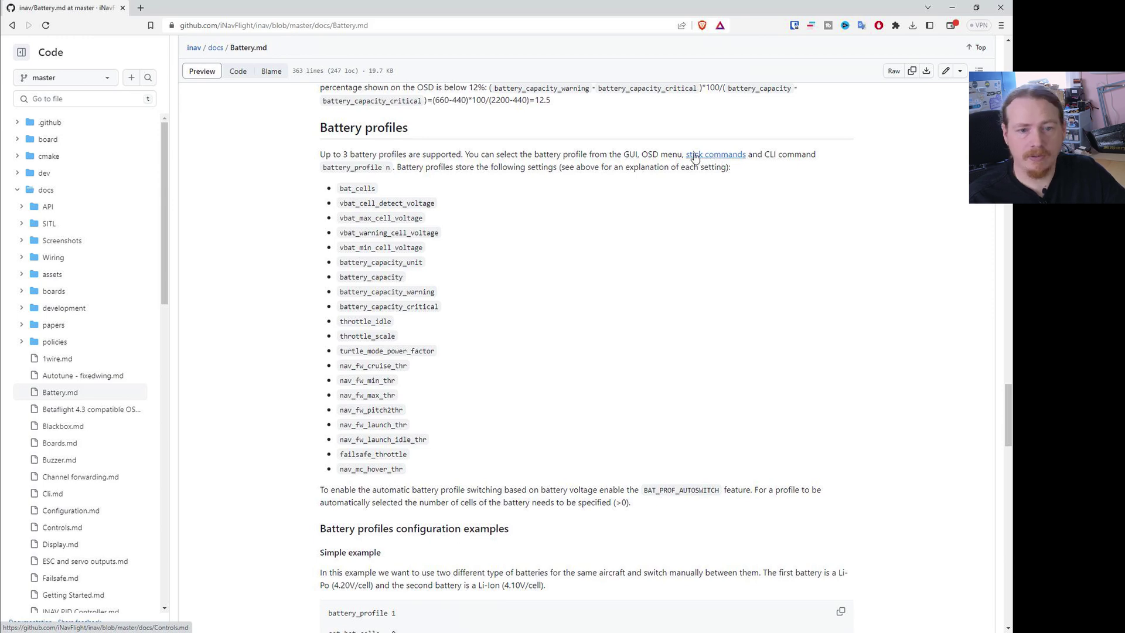
scroll(543, 193, "down", 3)
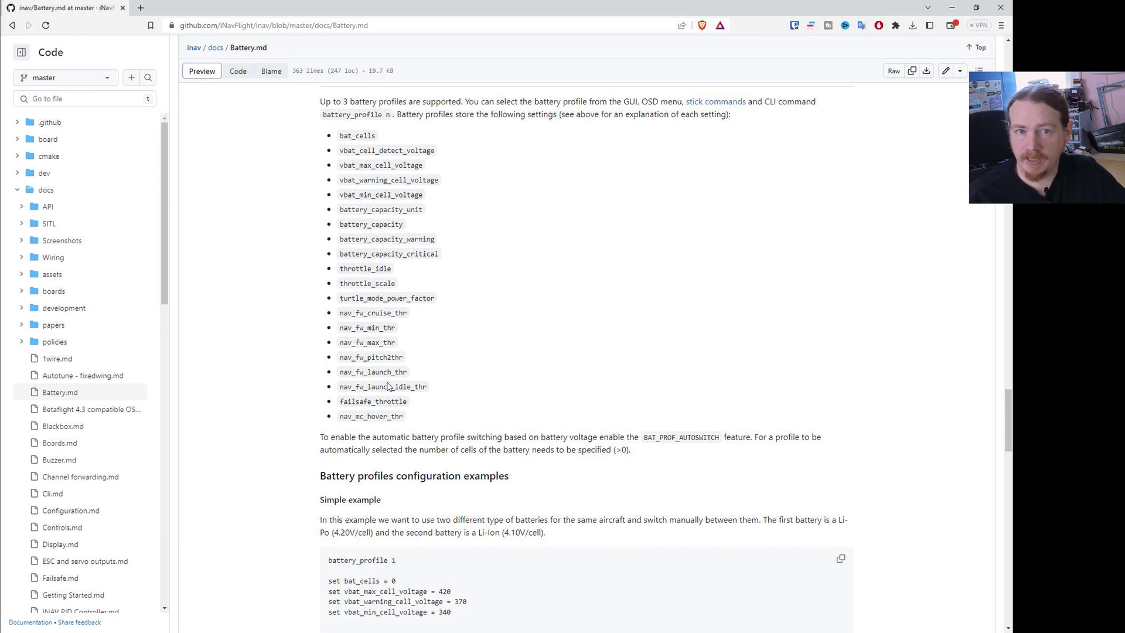
scroll(388, 374, "down", 5)
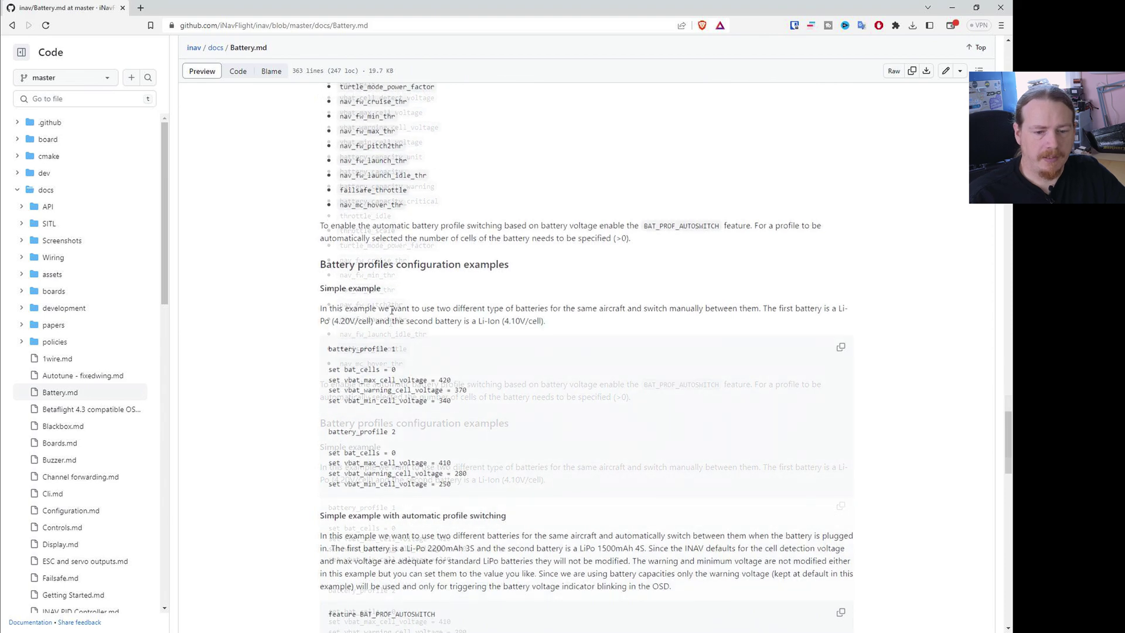
scroll(392, 311, "down", 5)
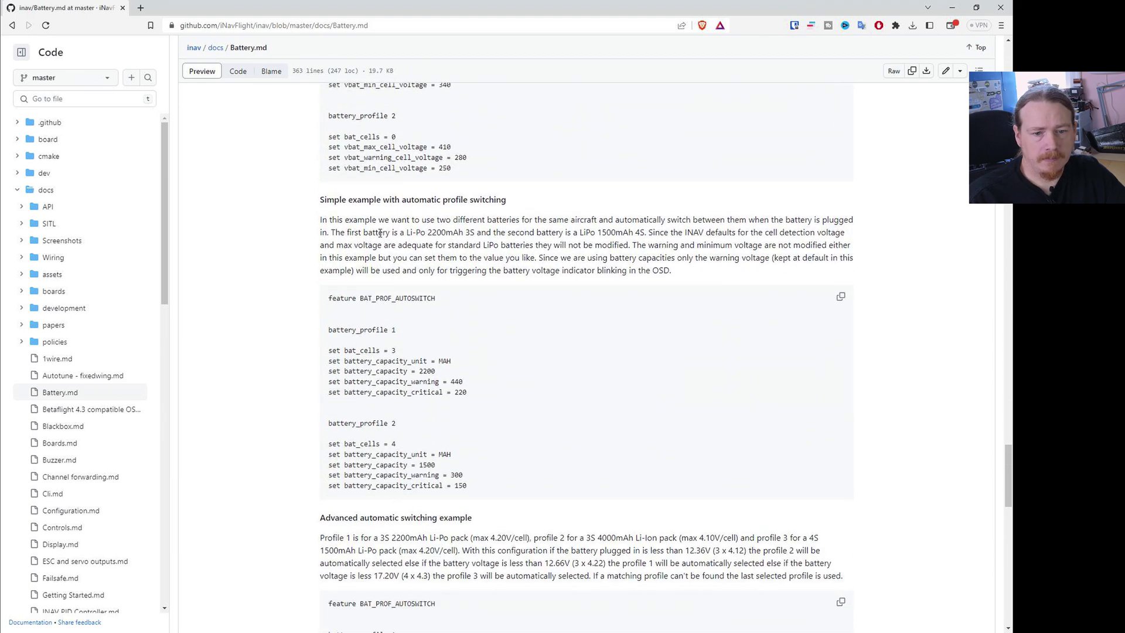
scroll(376, 212, "up", 1)
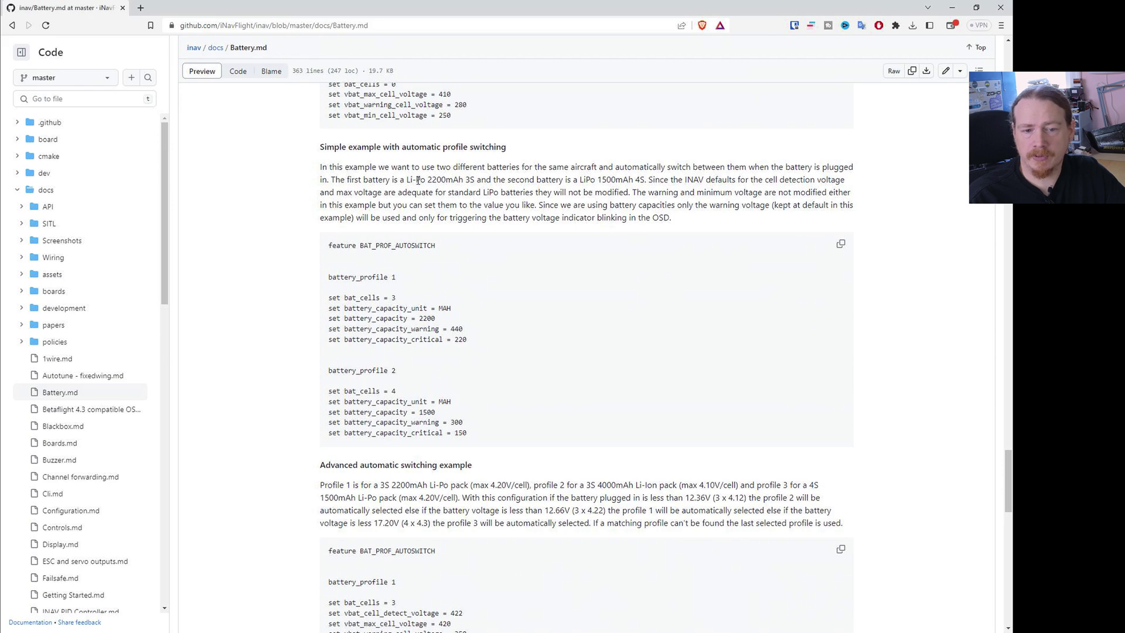
scroll(413, 172, "down", 2)
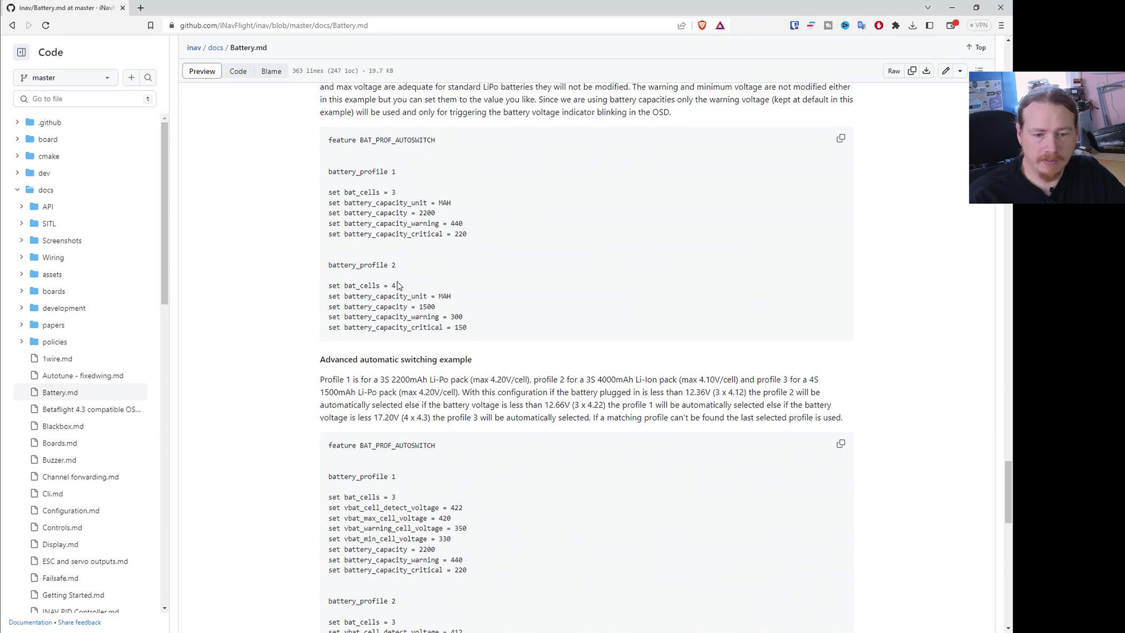
scroll(397, 285, "down", 1)
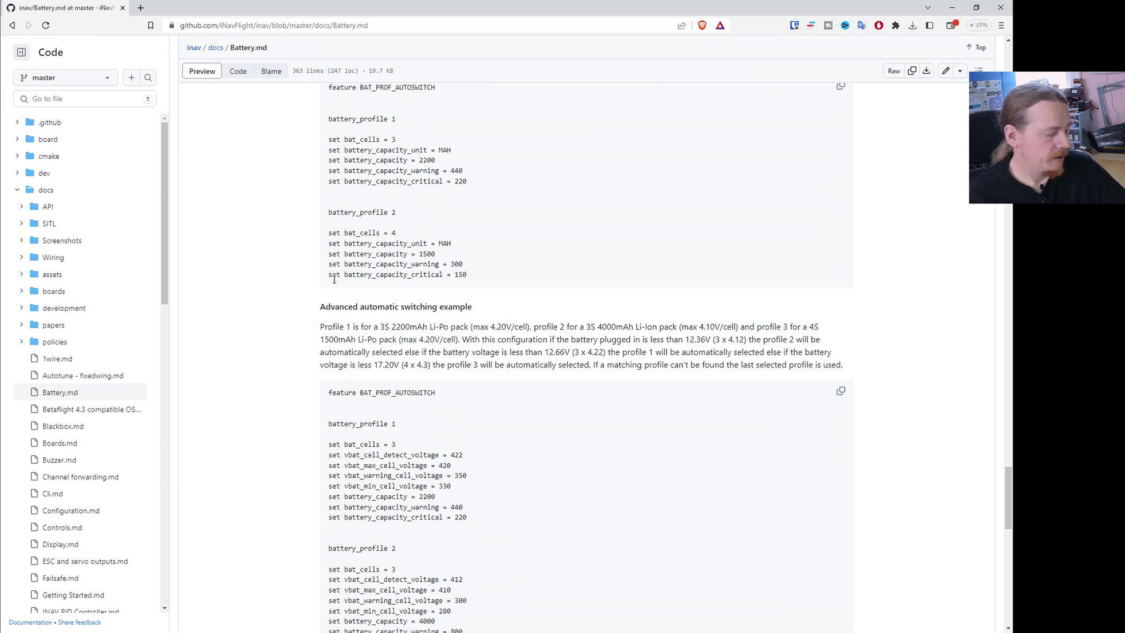
Step: Enable Automatic battery profile selection under Other Features in the Configuration tab
key("alt+Tab")
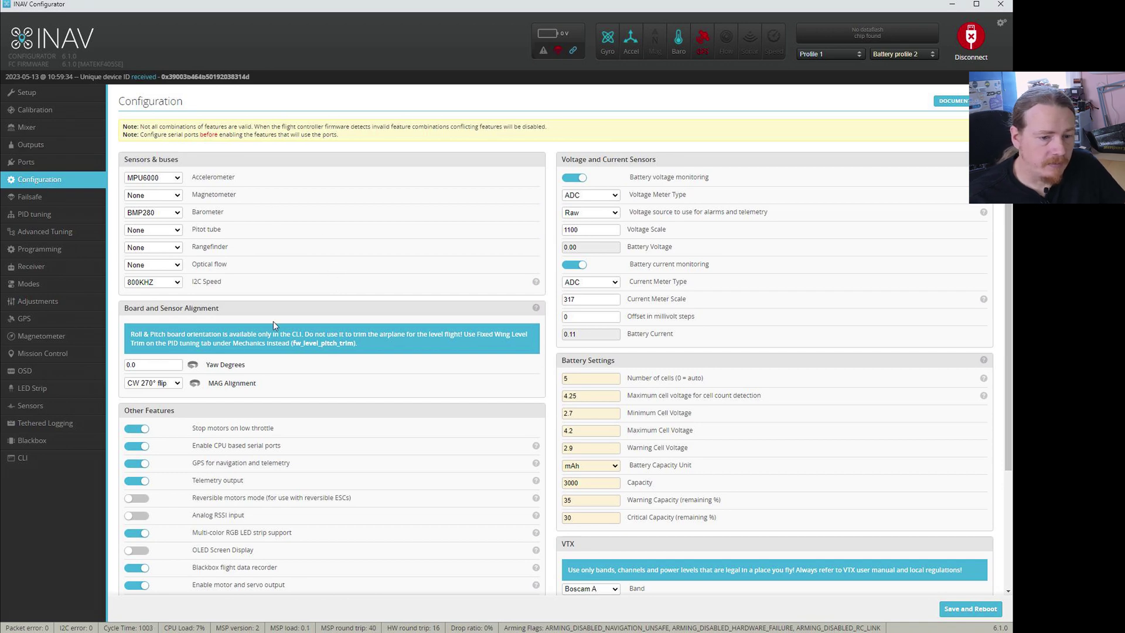
scroll(273, 321, "down", 3)
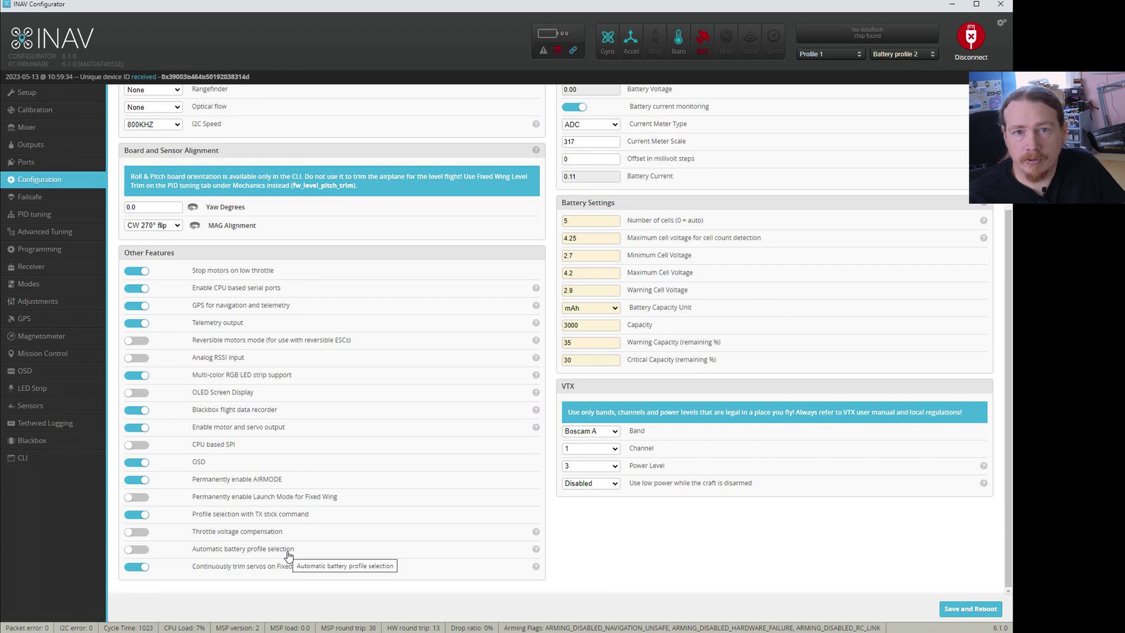
left_click(140, 550)
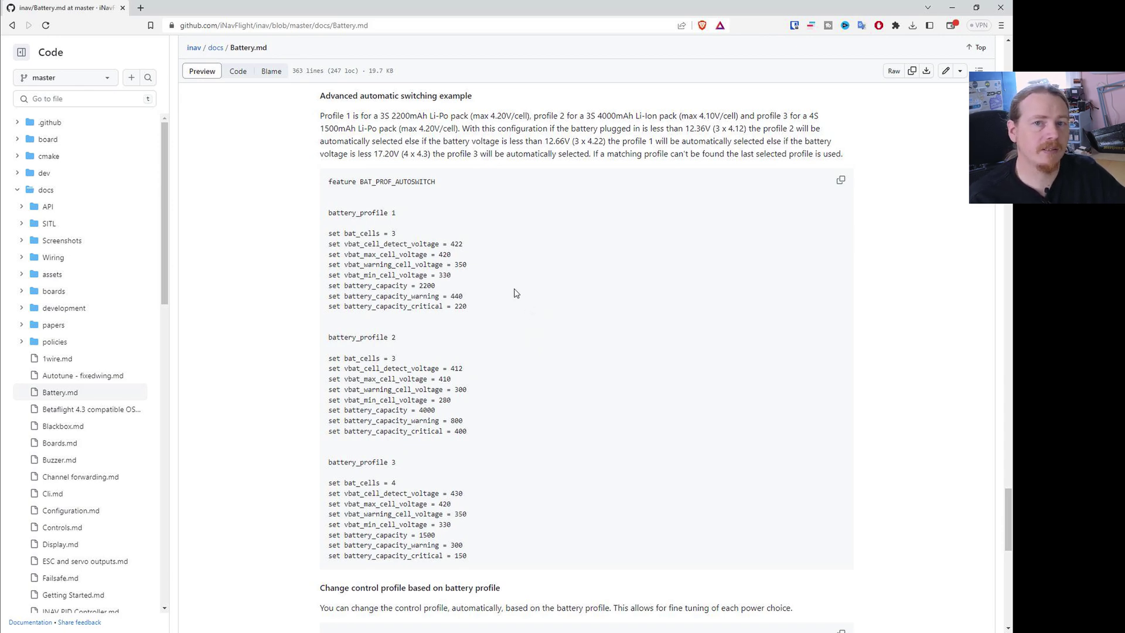
Step: Copy the 'set controlrate_profile = 1' line from the 'Change control profile based on battery profile' example
scroll(514, 290, "down", 3)
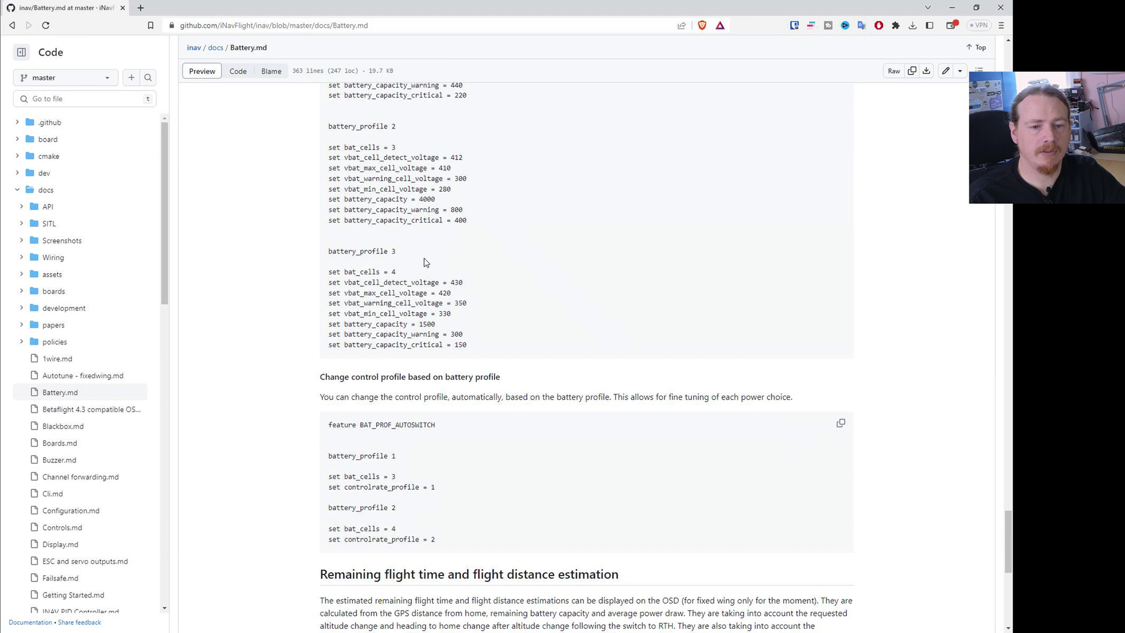
scroll(359, 275, "down", 3)
left_click_drag(331, 276, 441, 282)
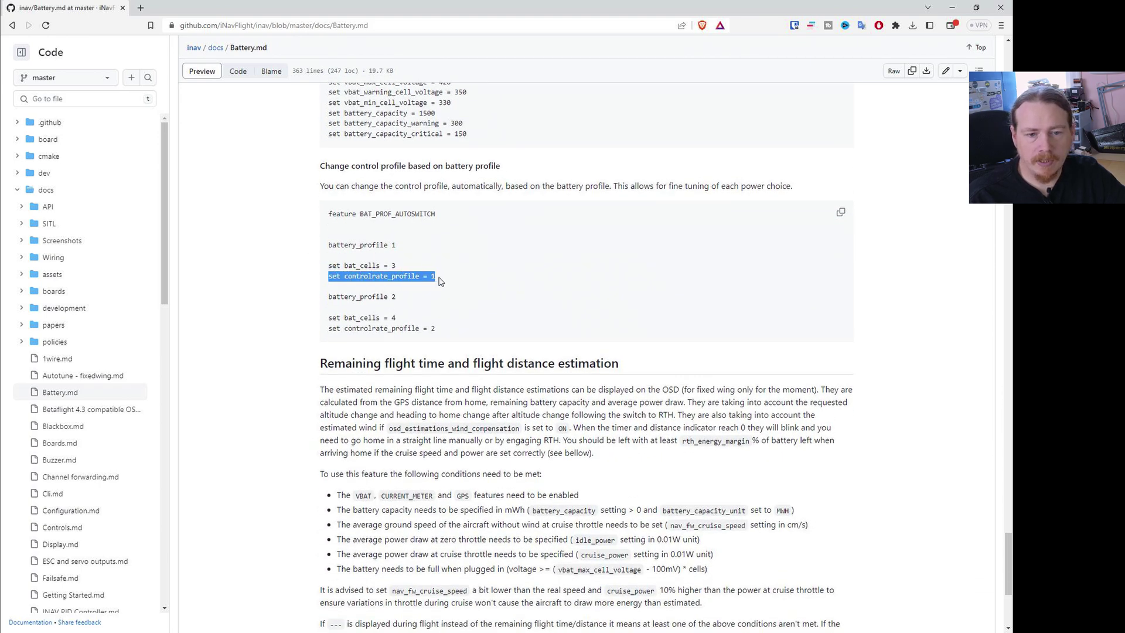
left_click_drag(328, 331, 442, 281)
right_click(392, 275)
left_click(410, 283)
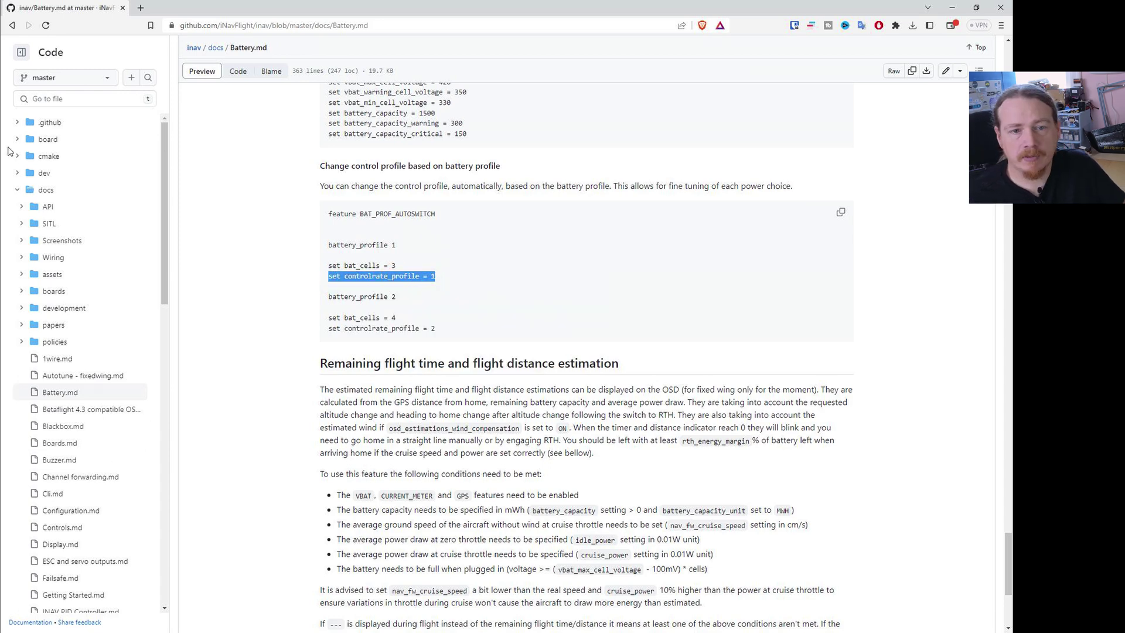
key("alt+Tab")
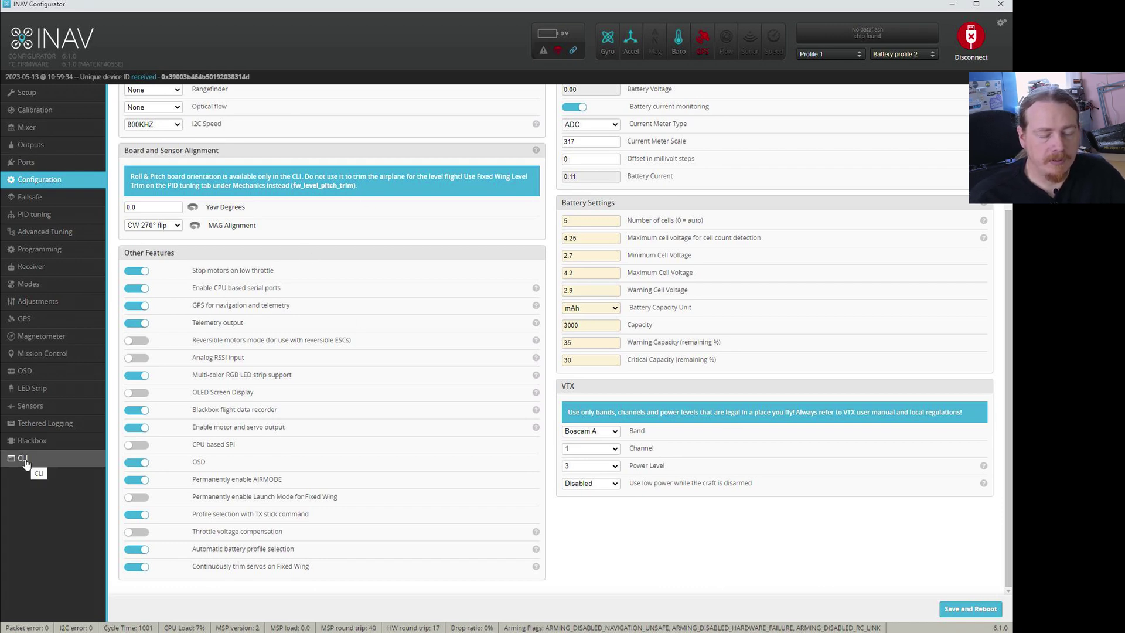
Step: Run 'diff all' in the CLI and review the profile and battery_profile sections of the output
left_click(60, 465)
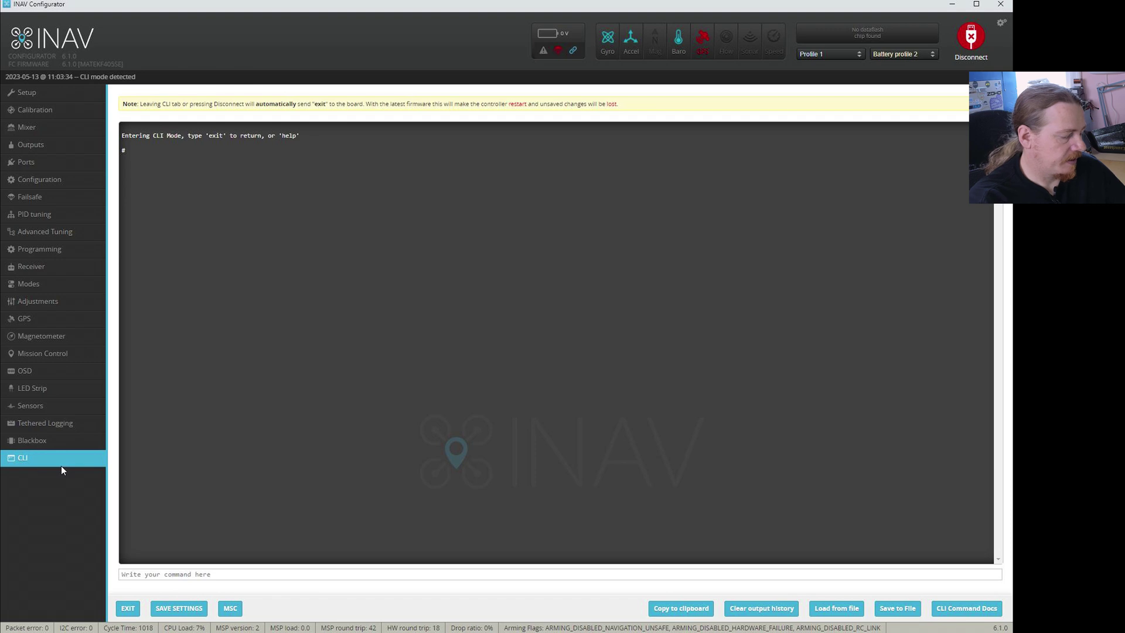
type("d")
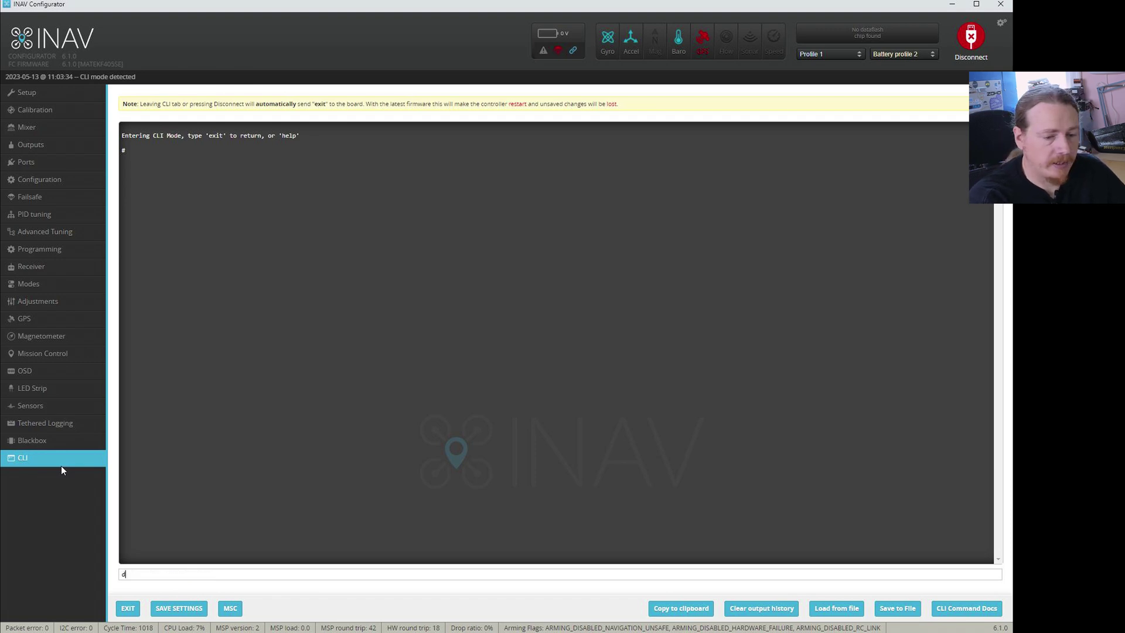
type("iff all")
key("Return")
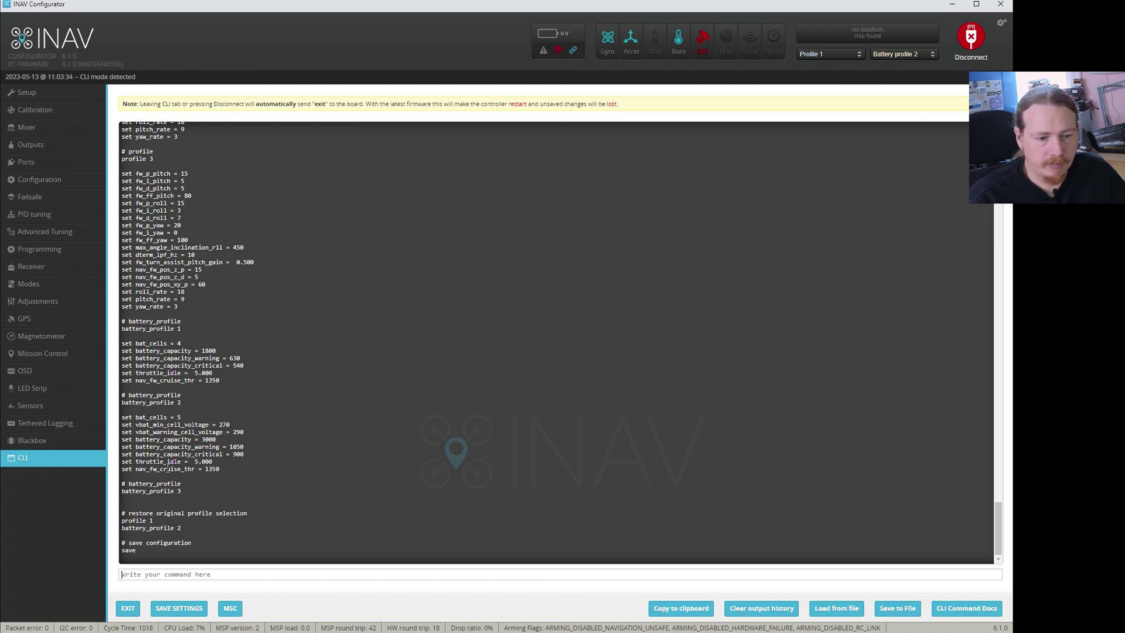
left_click_drag(123, 528, 188, 536)
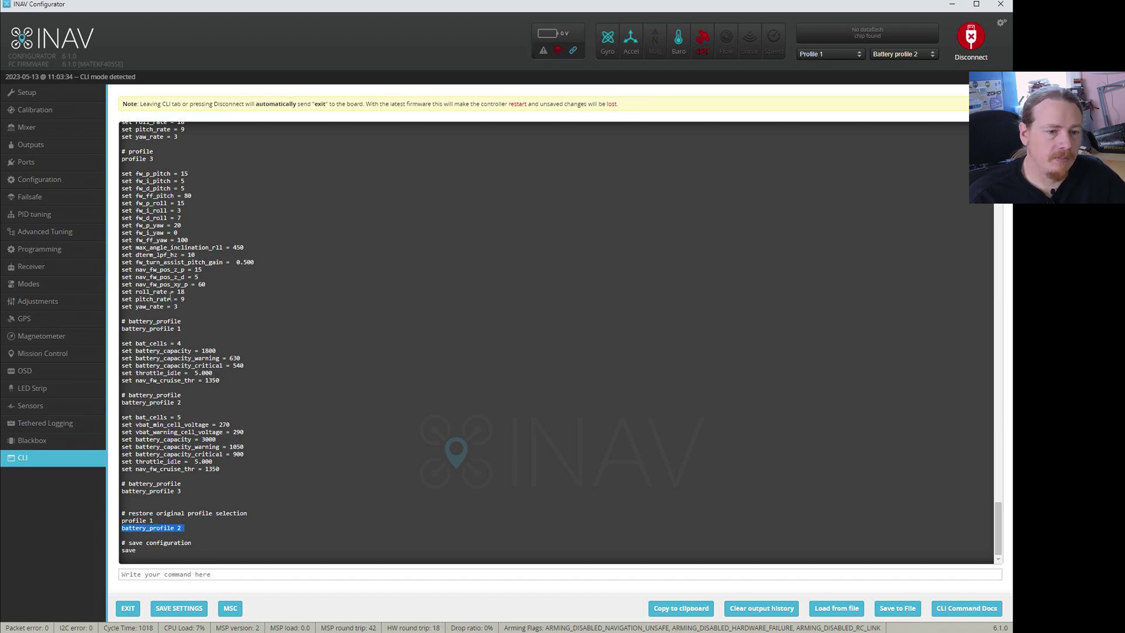
scroll(170, 294, "up", 5)
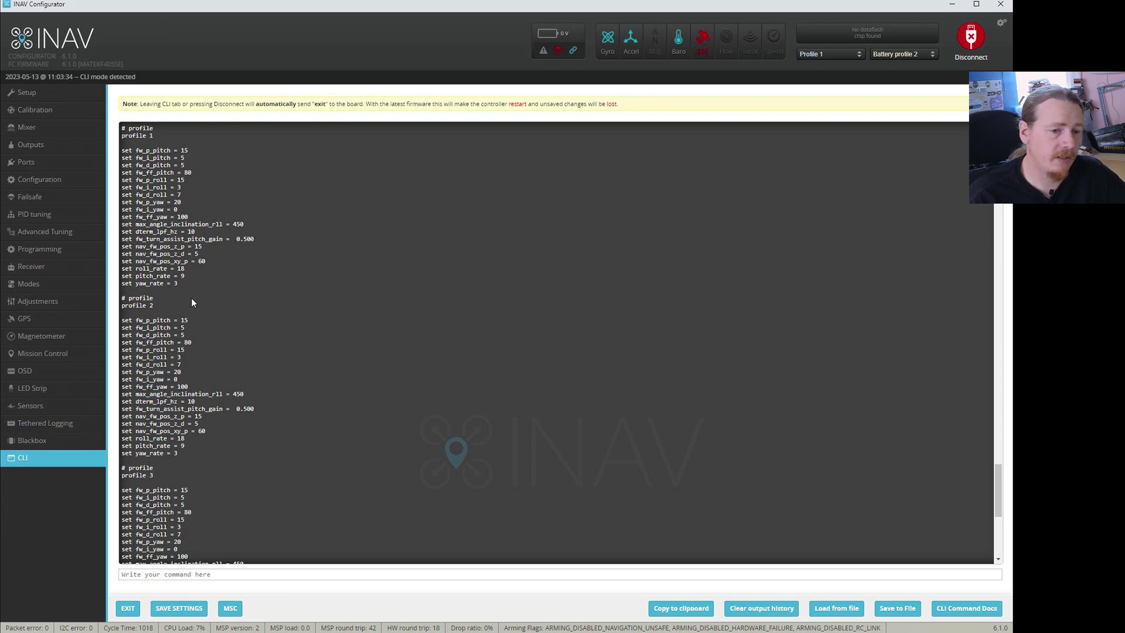
scroll(191, 328, "down", 5)
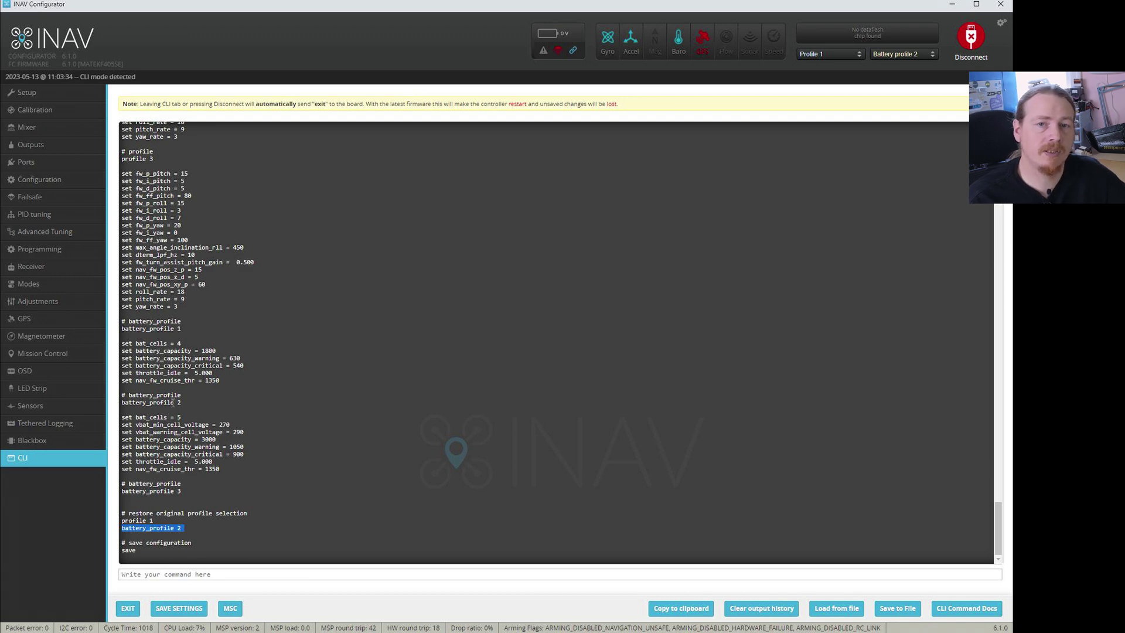
left_click(184, 575)
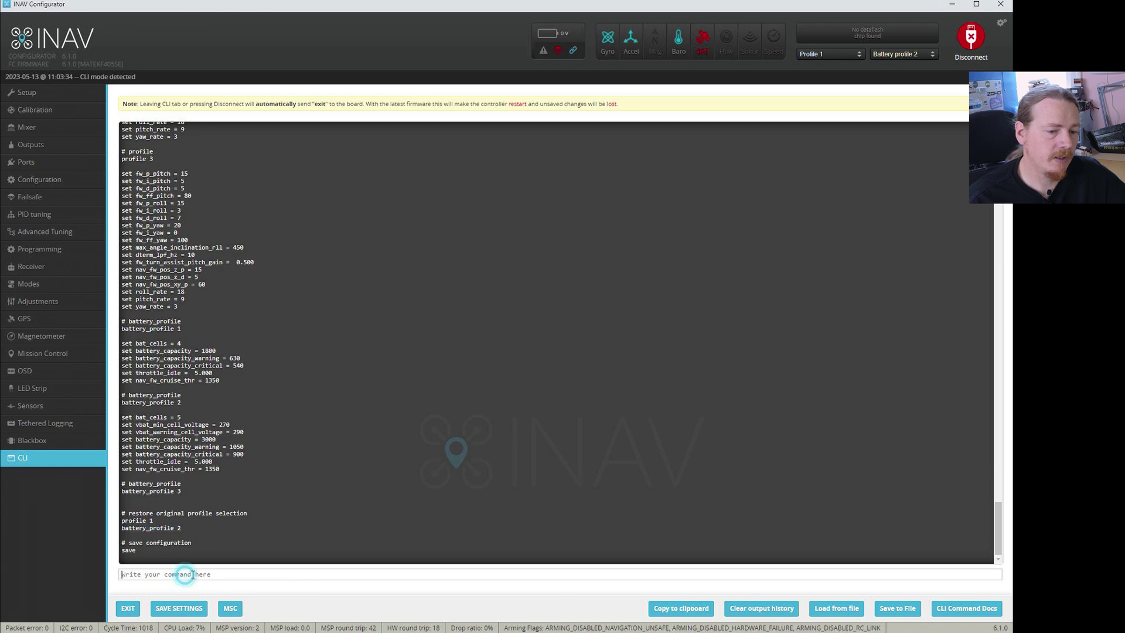
Step: Set controlrate_profile = 2 for battery profile 2 and controlrate_profile = 1 for battery profile 1
key("ctrl+v")
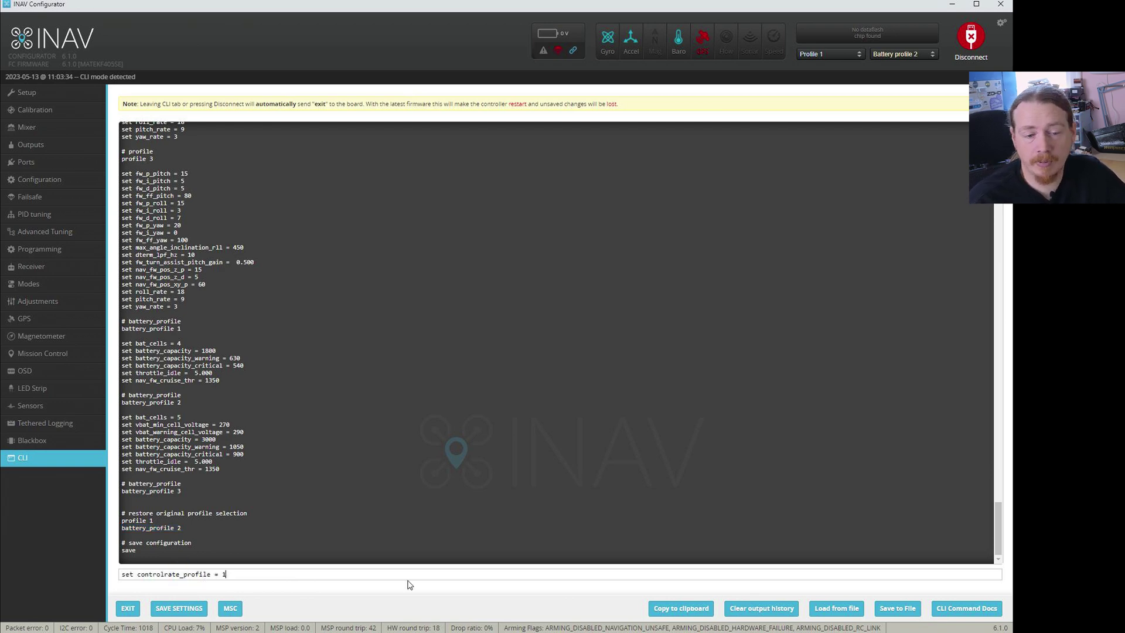
type("2")
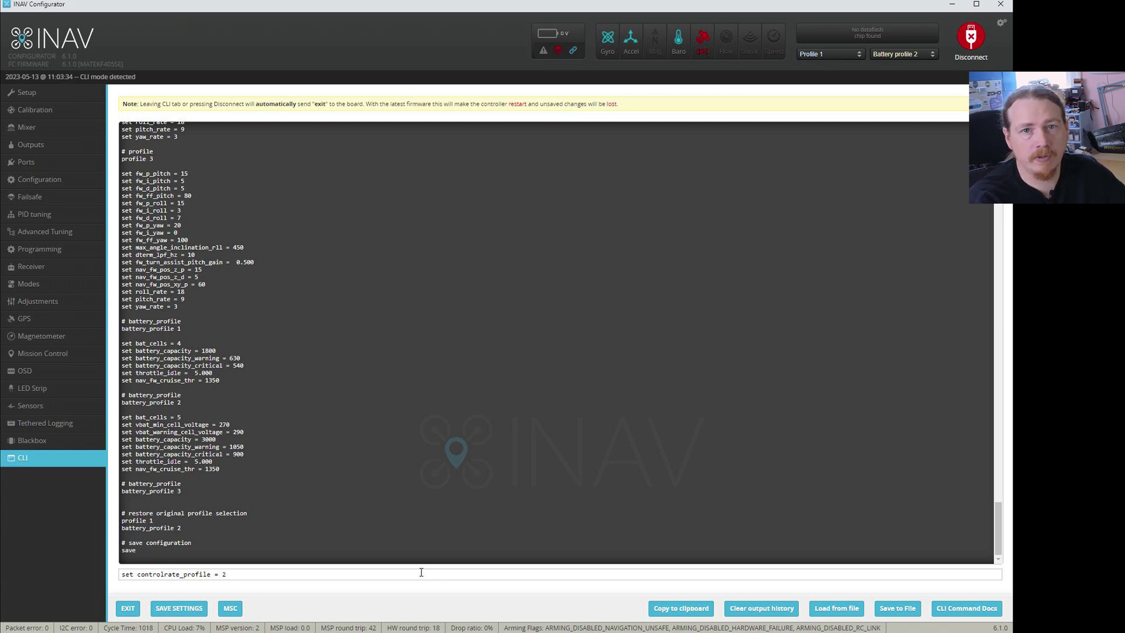
key("Return")
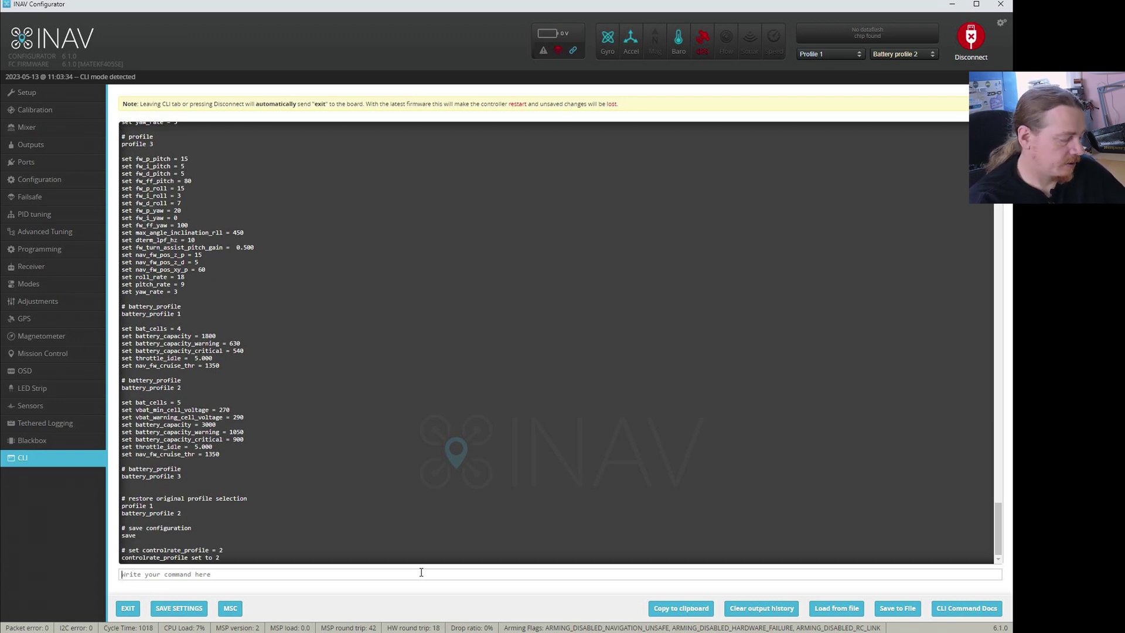
type("battery_profile 2")
key("Return")
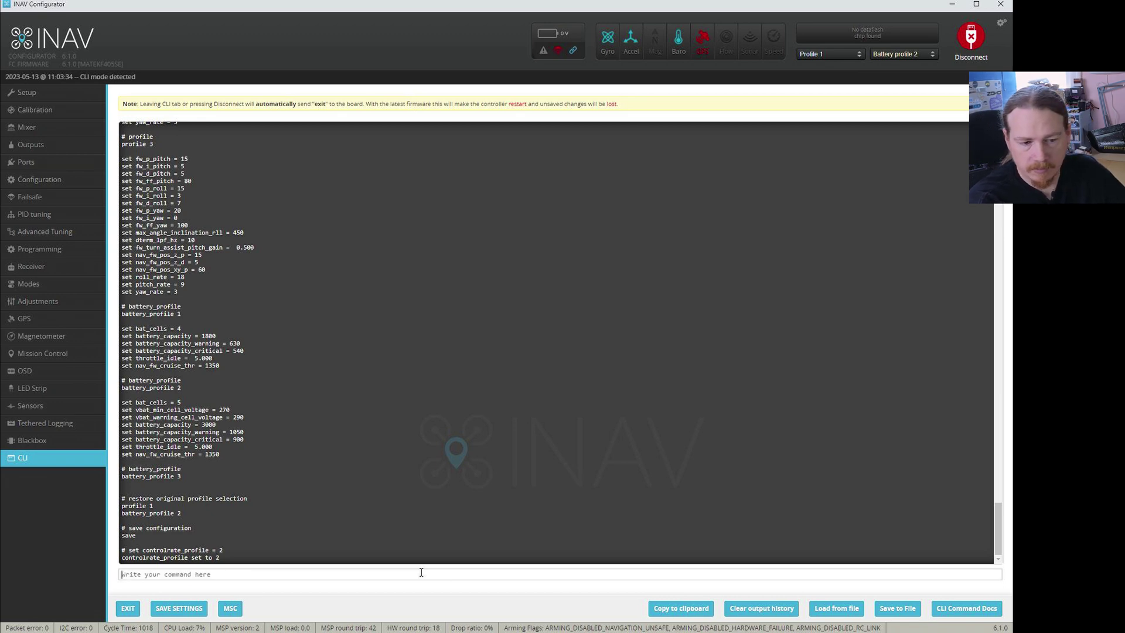
type("set controlrate_profile = 1")
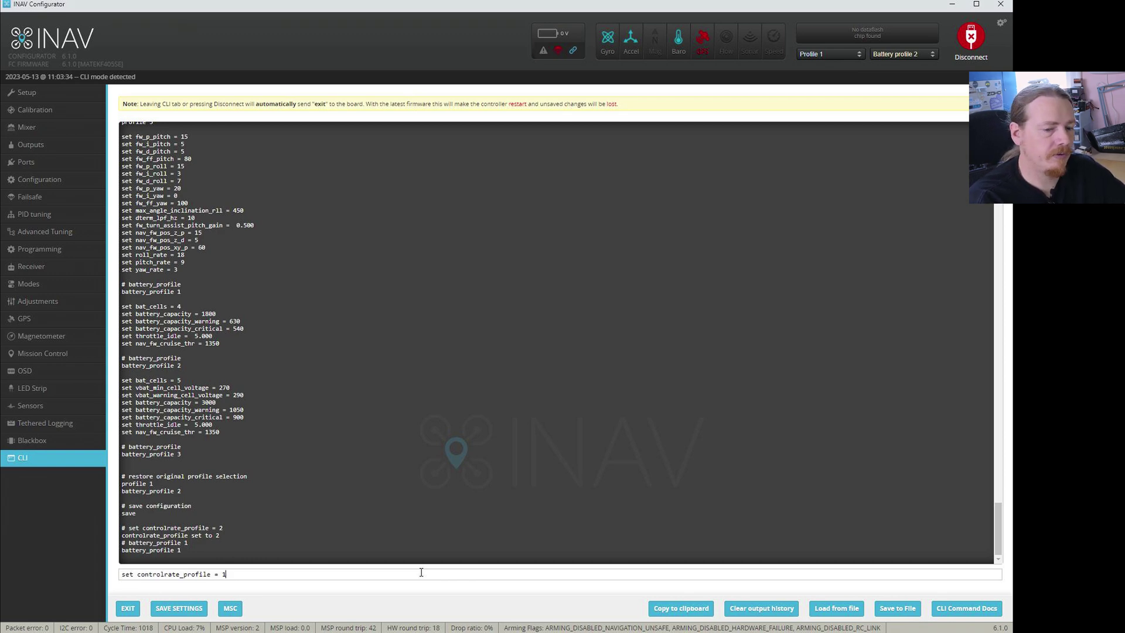
key("Return")
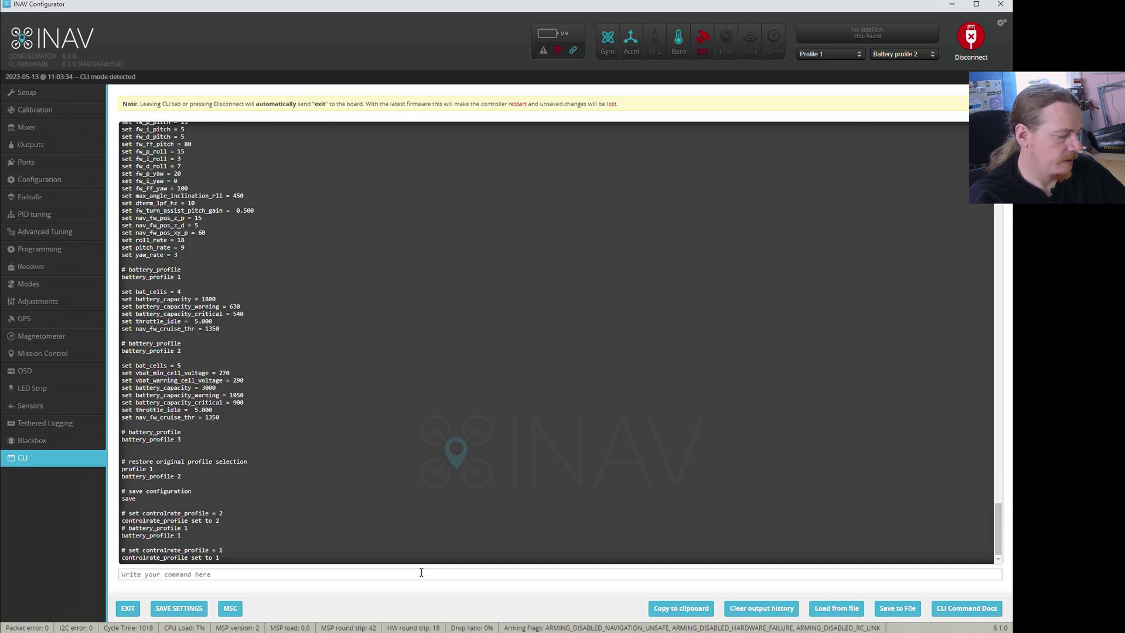
Step: Exit the CLI to reboot the board and return to the Battery.md documentation
type("osd_layou")
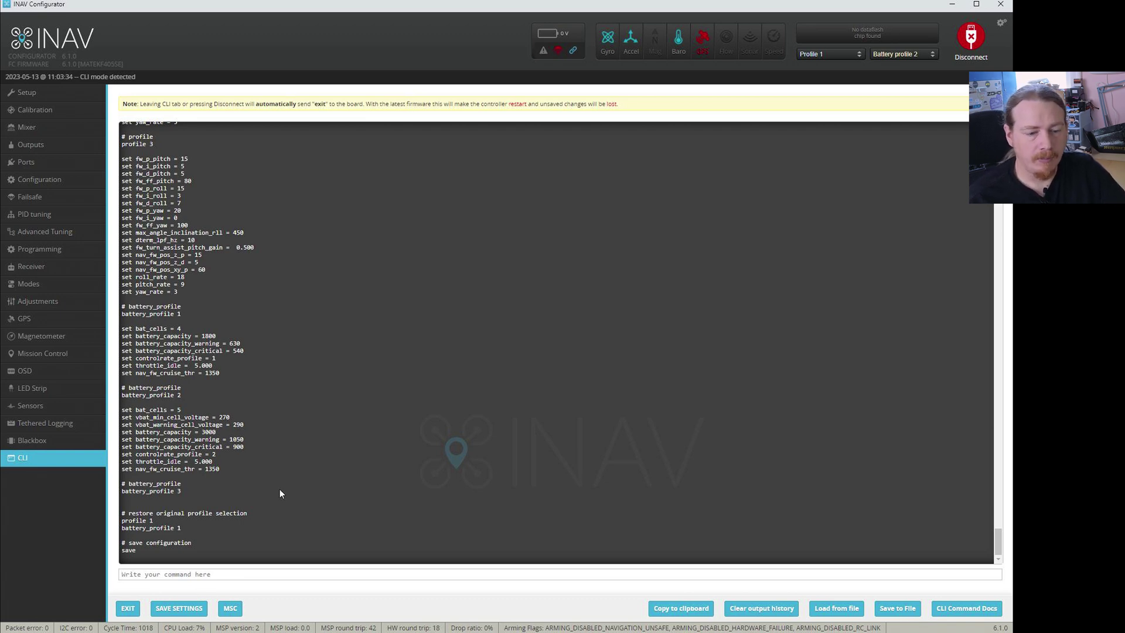
left_click(129, 609)
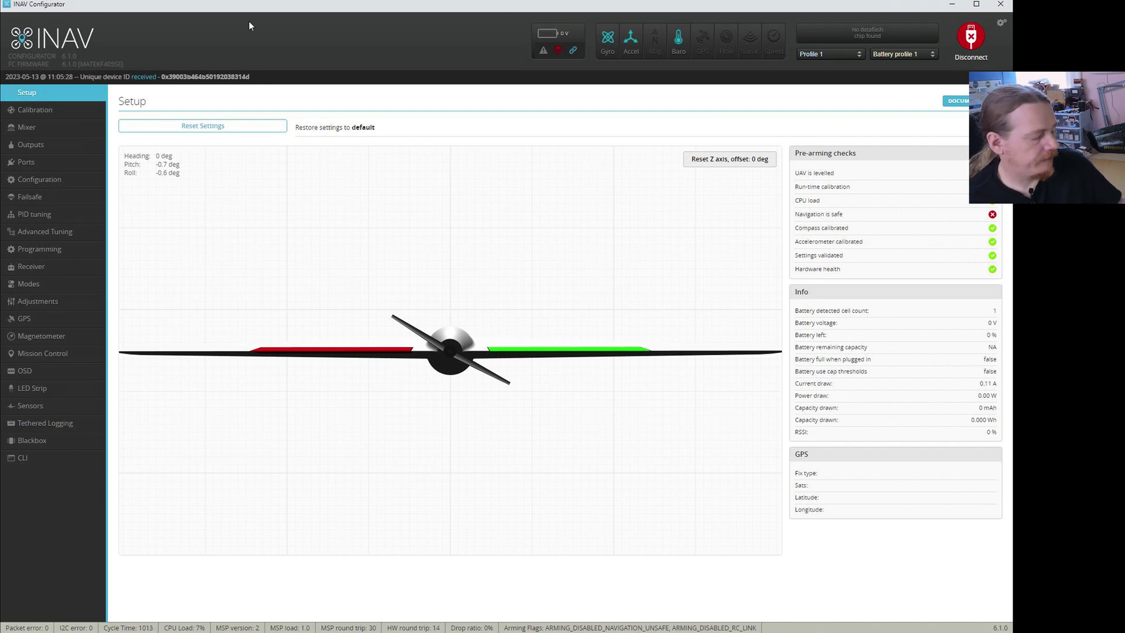
key("alt+Tab")
scroll(1011, 261, "down", 5)
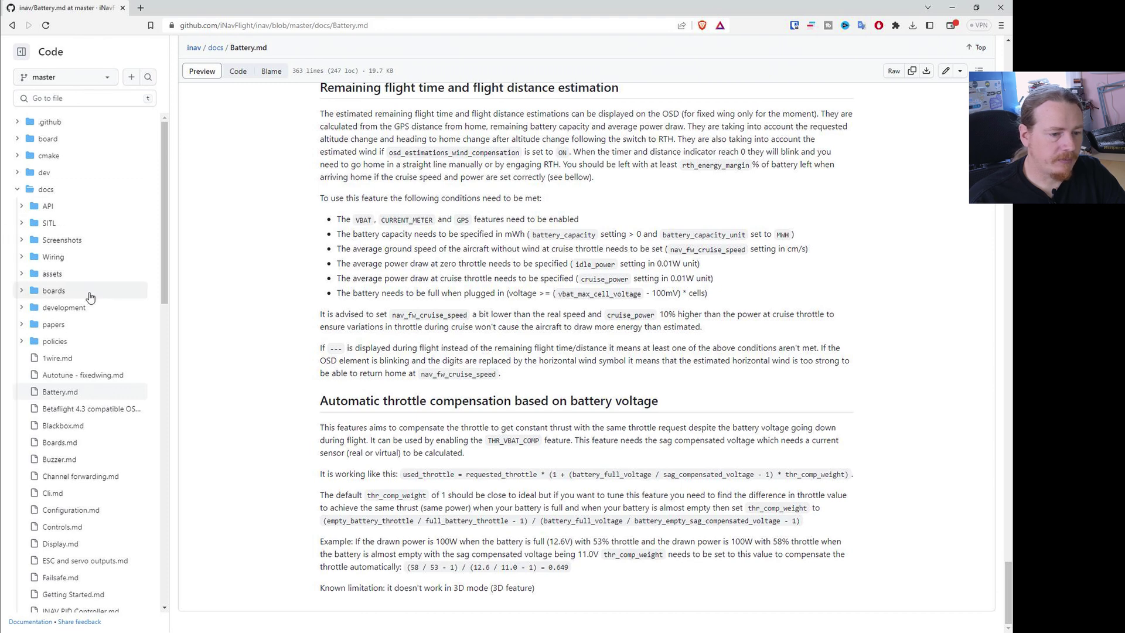
Step: Open Profiles.md from the docs folder and scroll to its Programming (4.0.0 onwards) section
scroll(80, 299, "down", 5)
scroll(76, 302, "down", 2)
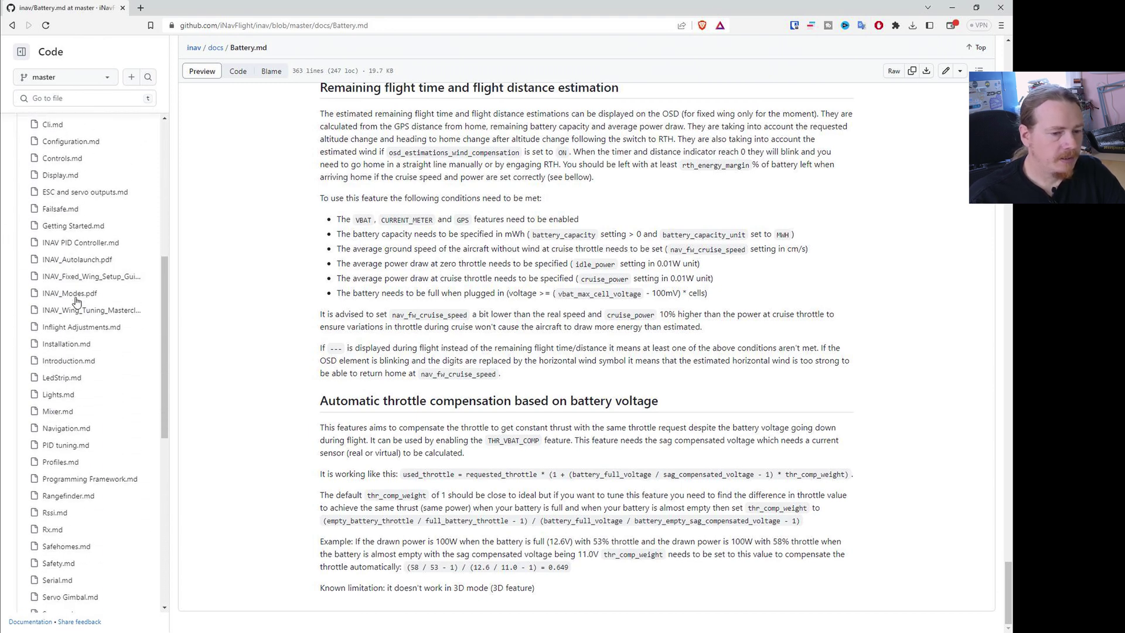
left_click(58, 462)
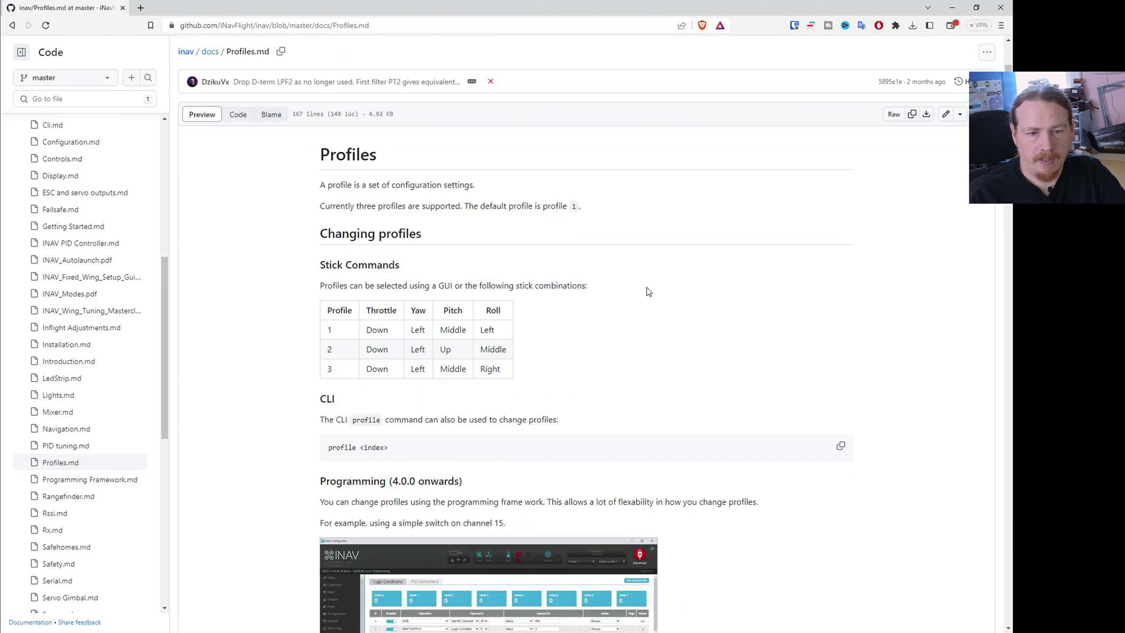
scroll(358, 210, "down", 1)
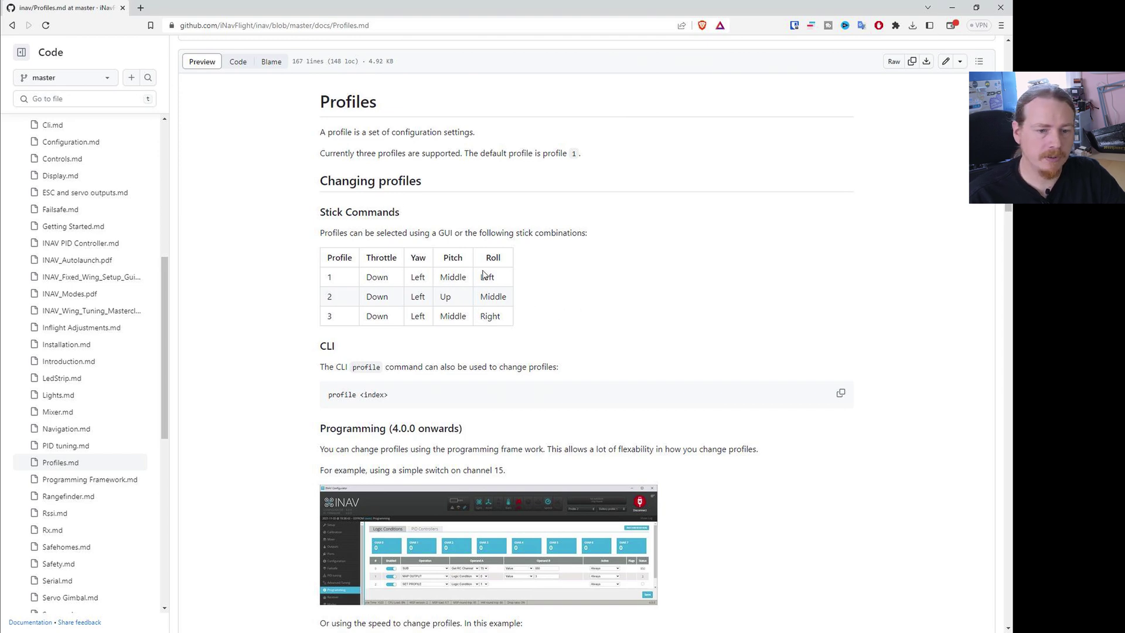
scroll(444, 277, "down", 2)
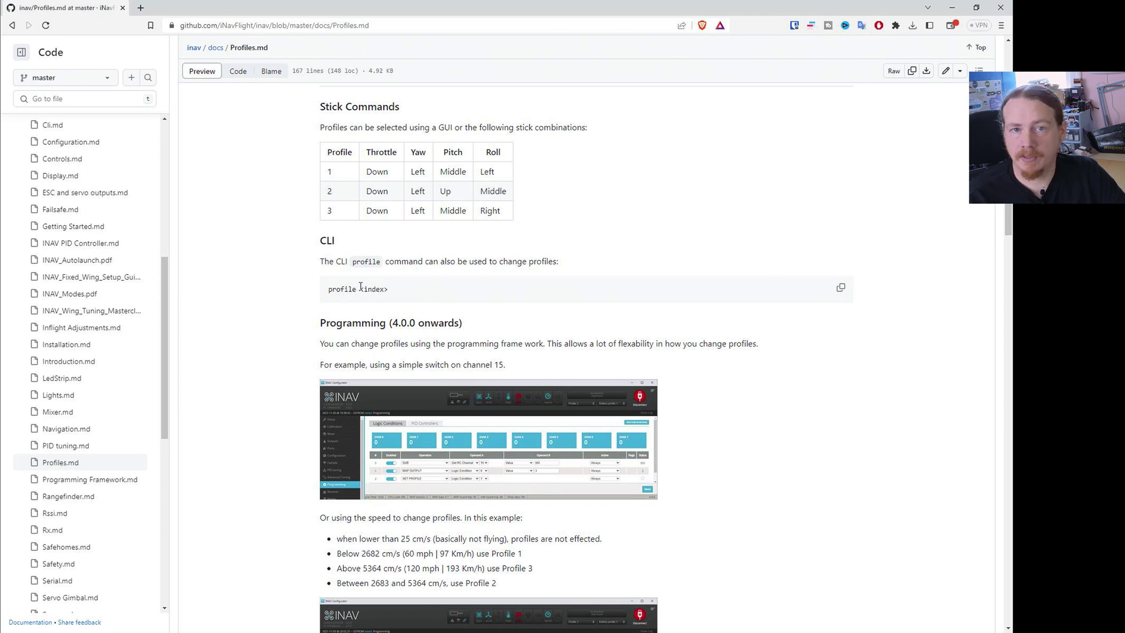
scroll(413, 266, "down", 2)
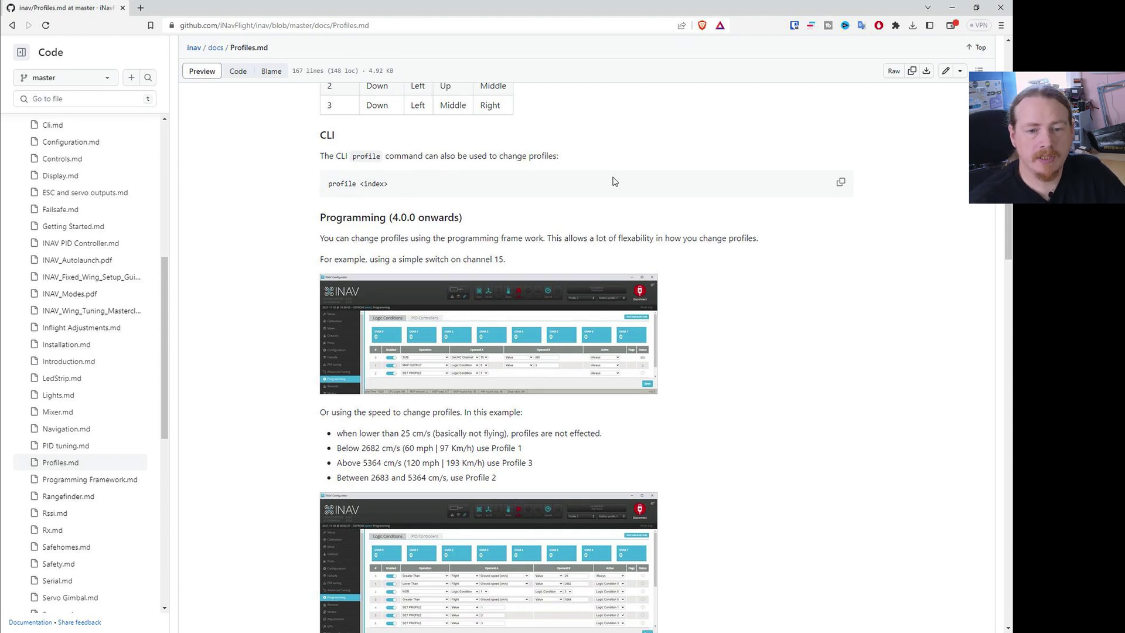
scroll(454, 237, "down", 2)
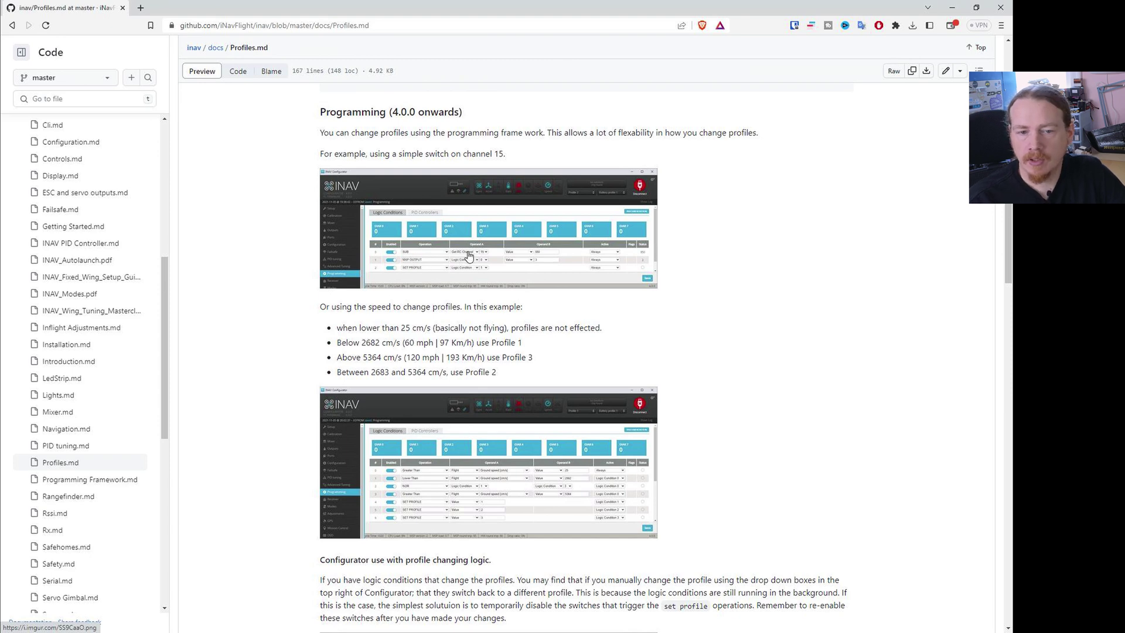
left_click(471, 255)
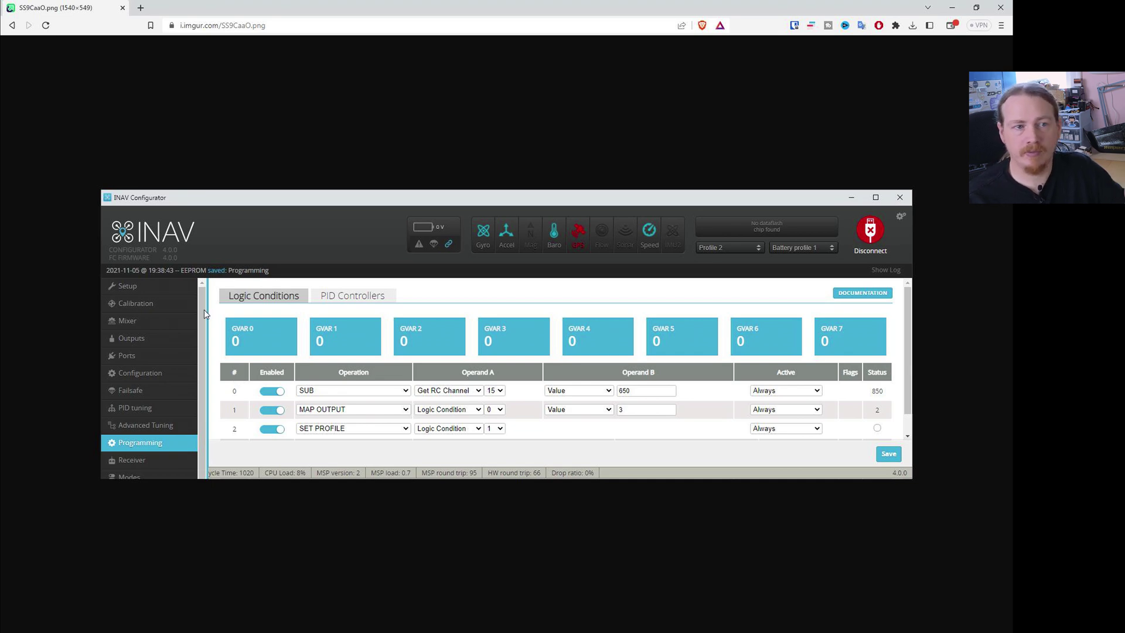
left_click(13, 26)
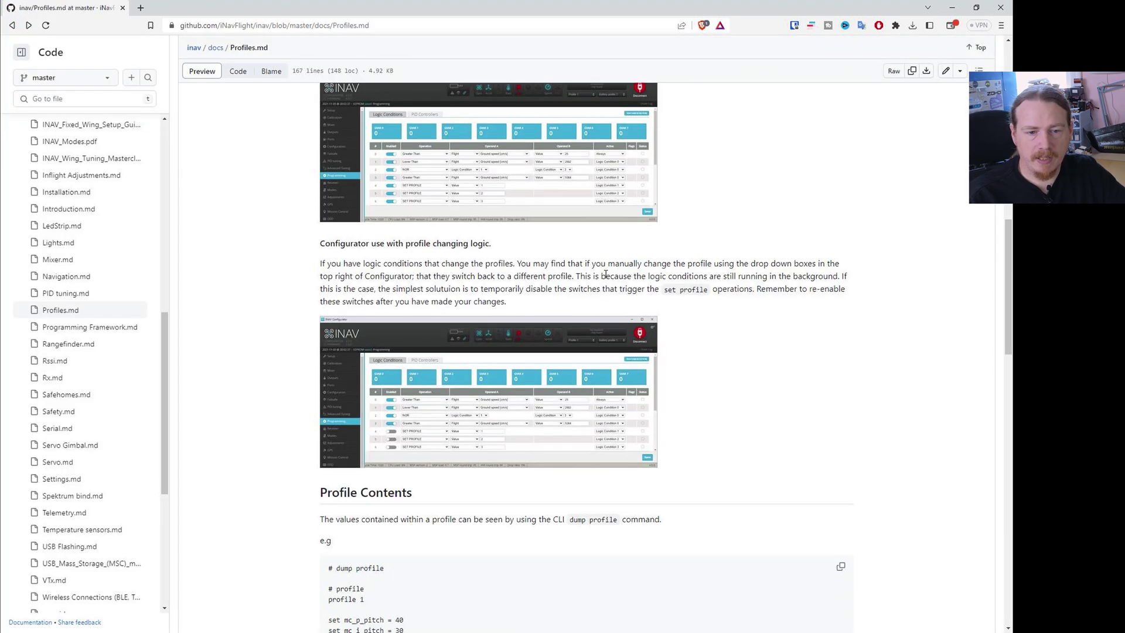
Step: Scroll through the Profile Contents dump profile example to its last line, rate_dynamics_end_weight = 0
scroll(511, 260, "down", 3)
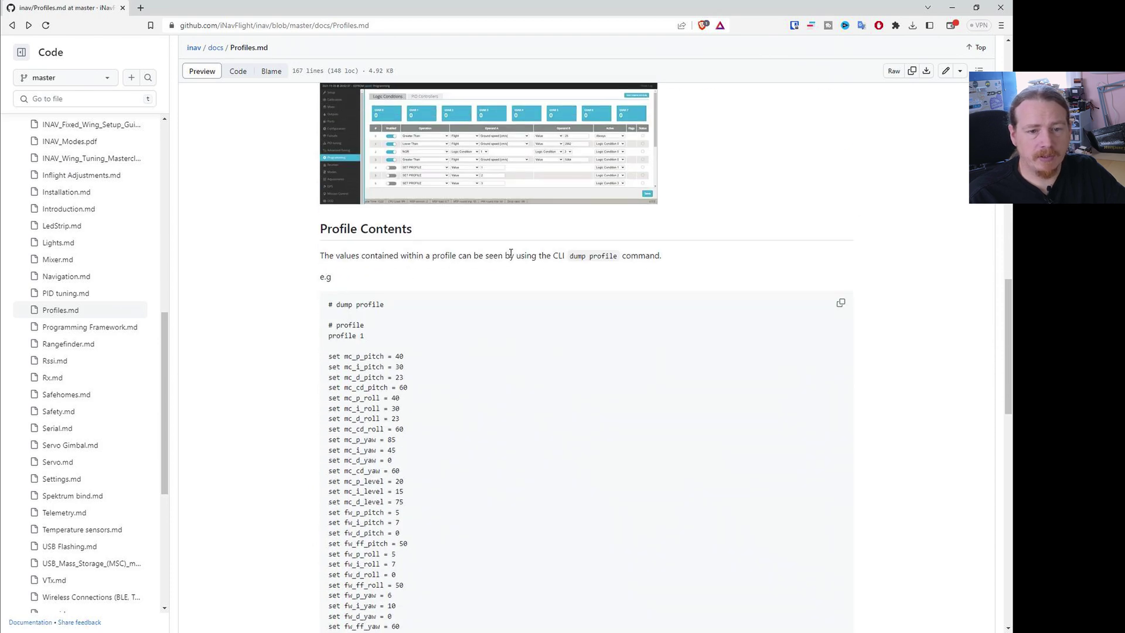
scroll(454, 311, "down", 3)
scroll(453, 311, "down", 2)
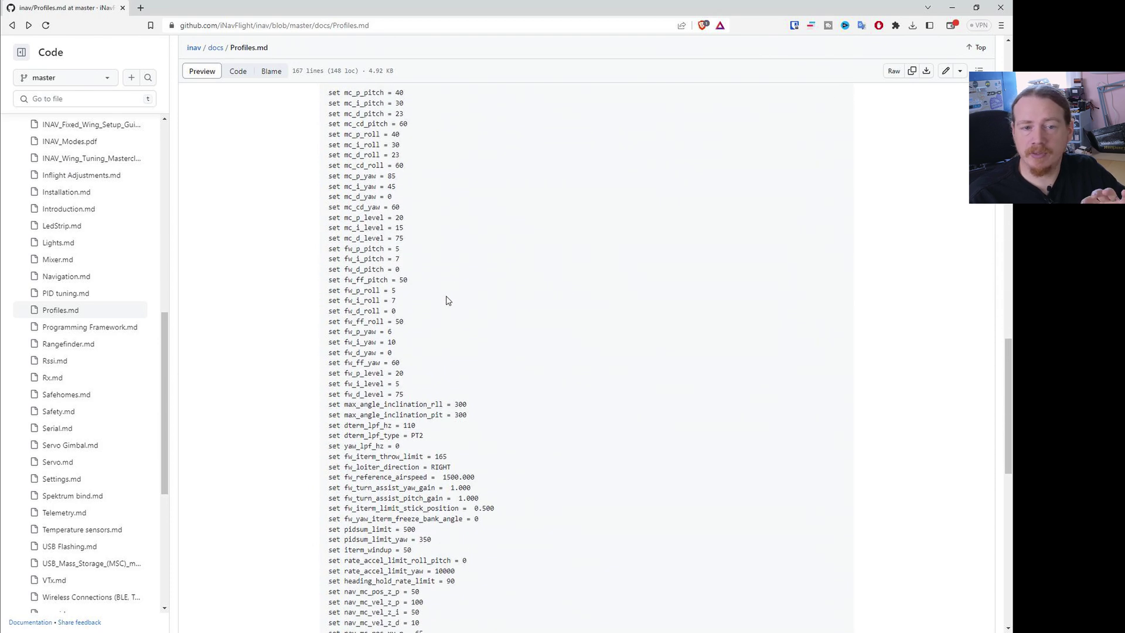
scroll(364, 208, "up", 2)
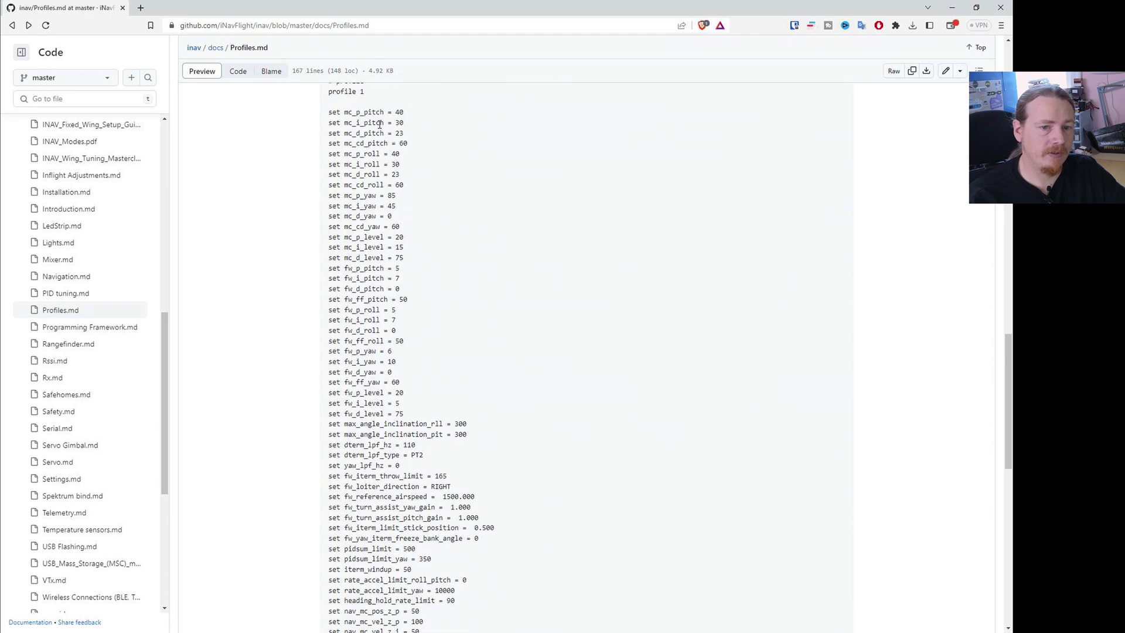
scroll(369, 322, "down", 2)
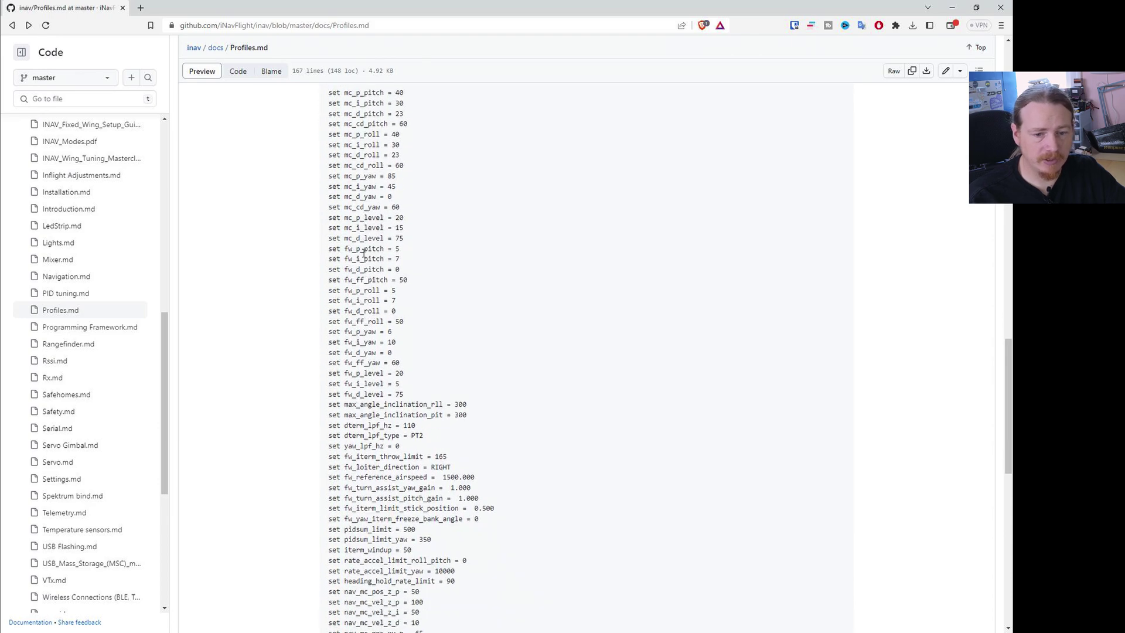
scroll(372, 271, "down", 2)
scroll(427, 304, "down", 2)
scroll(381, 223, "down", 1)
scroll(433, 196, "down", 1)
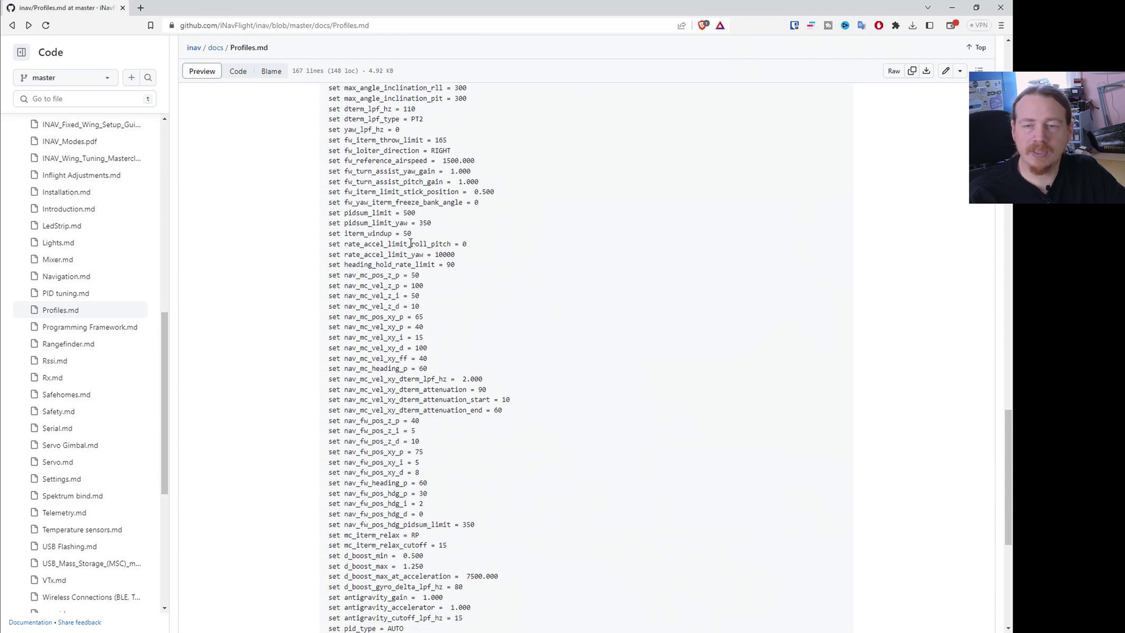
scroll(413, 241, "down", 2)
scroll(414, 241, "down", 5)
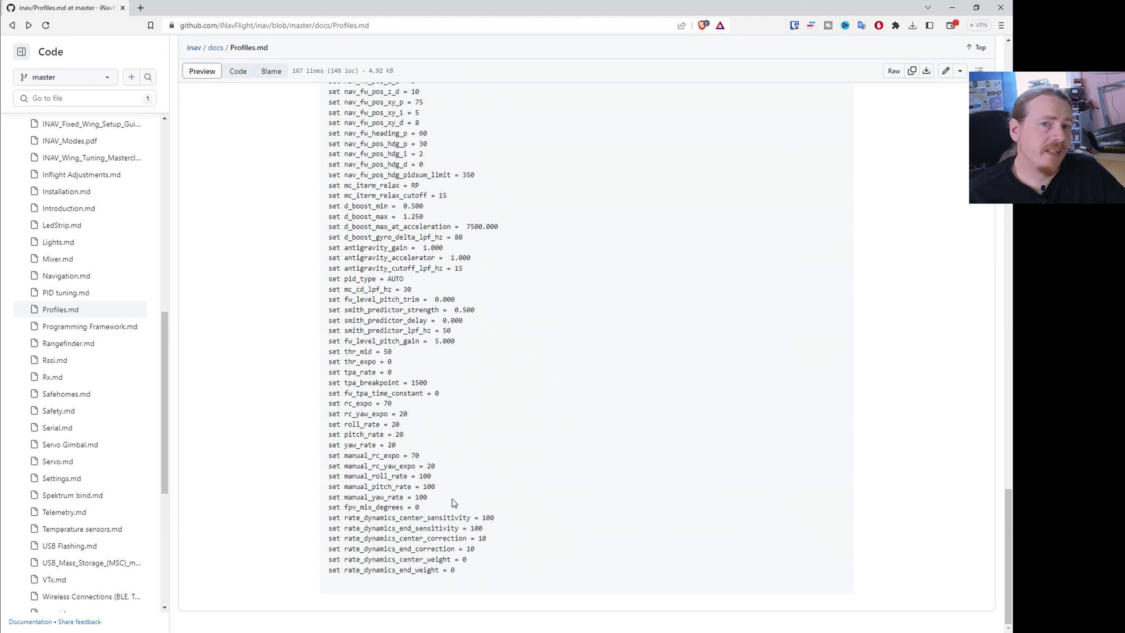